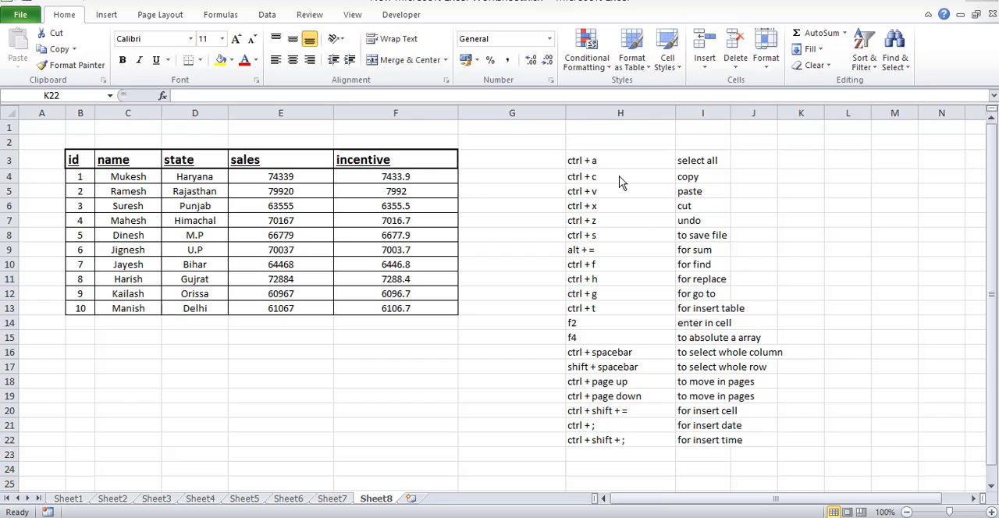
# Highlight the shortcut list in H3:H22, then its select-all entry in H3.
pyautogui.click(618, 166)
pyautogui.moveTo(619, 161); pyautogui.dragTo(594, 435)
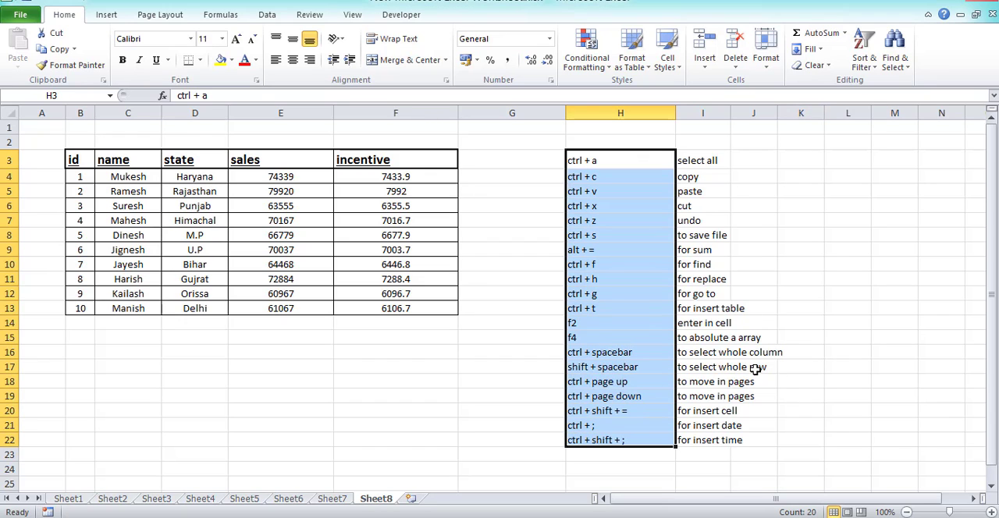
pyautogui.click(754, 369)
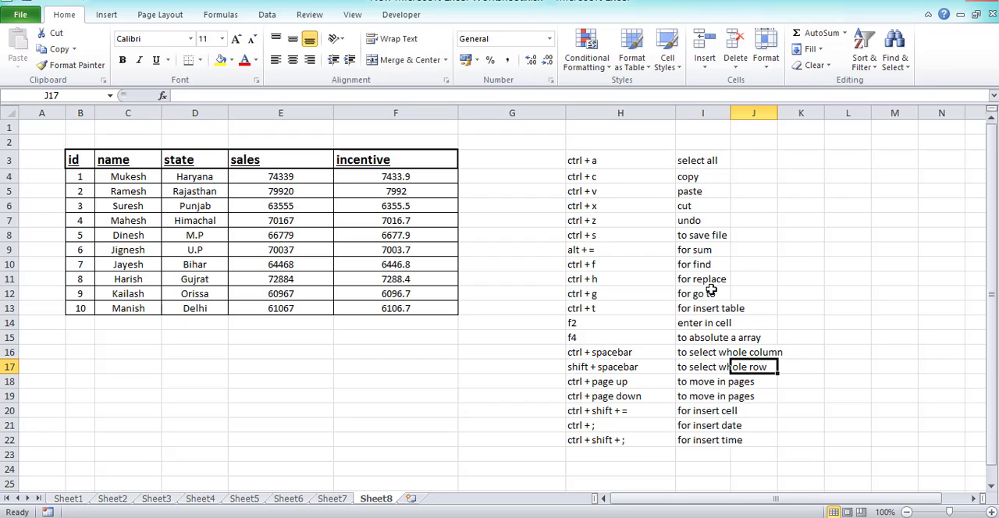
pyautogui.click(608, 165)
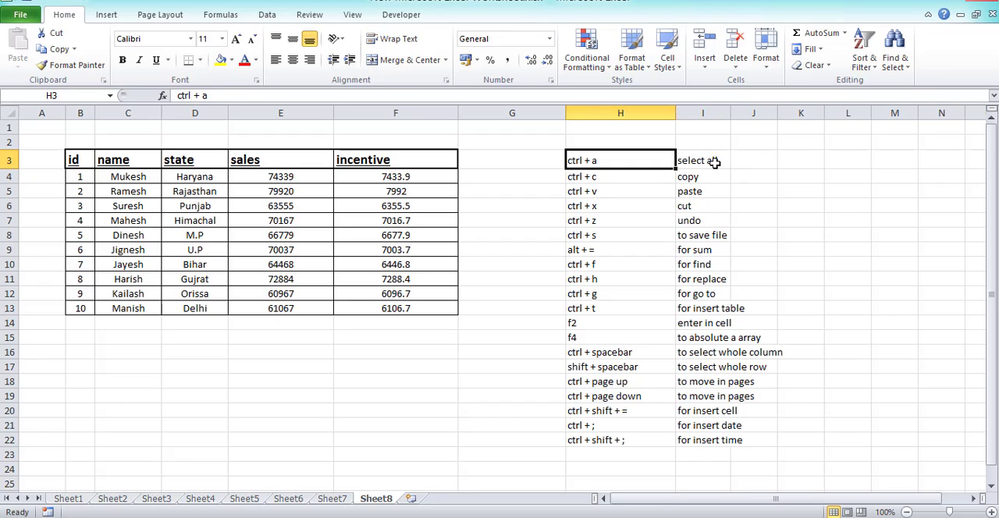
pyautogui.click(532, 306)
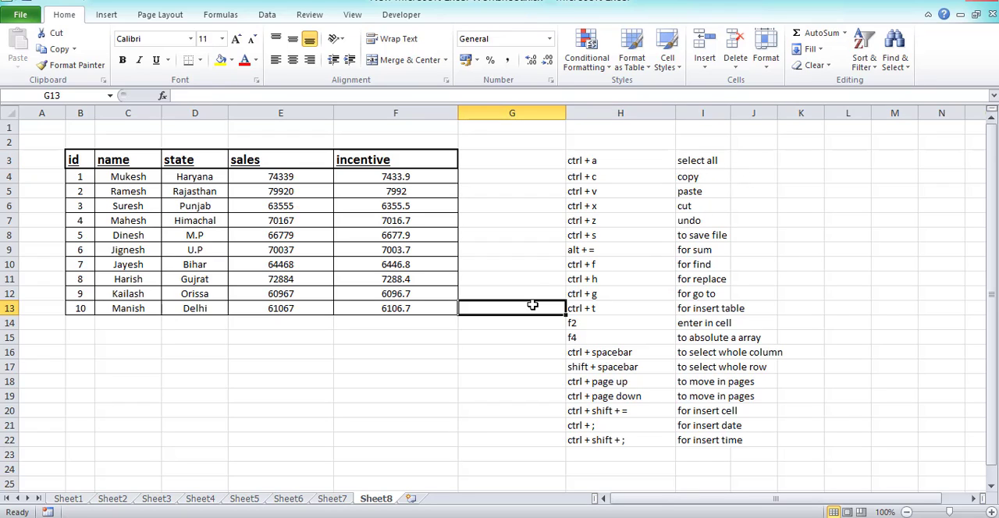
# Select the whole data table around state cell D8, then clear the selection.
pyautogui.click(131, 221)
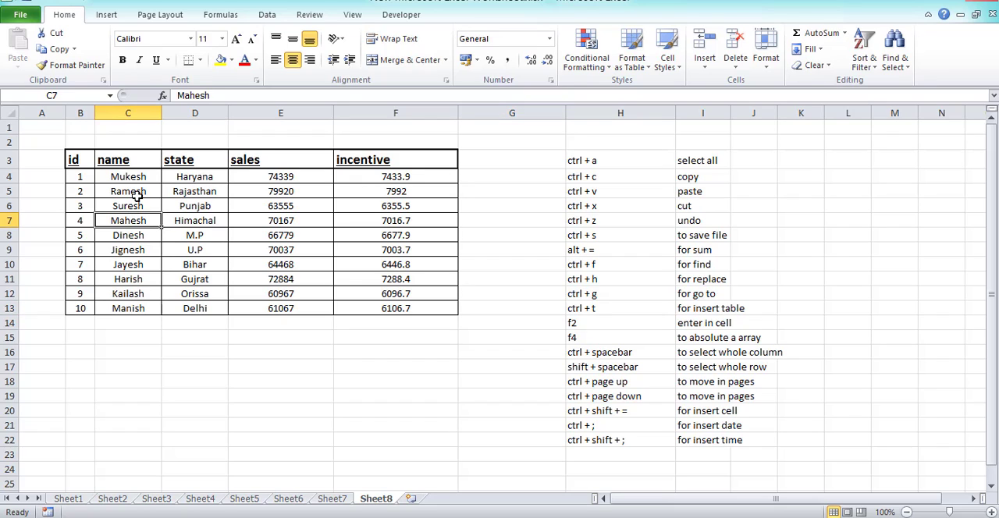
pyautogui.click(137, 196)
pyautogui.click(134, 221)
pyautogui.click(148, 250)
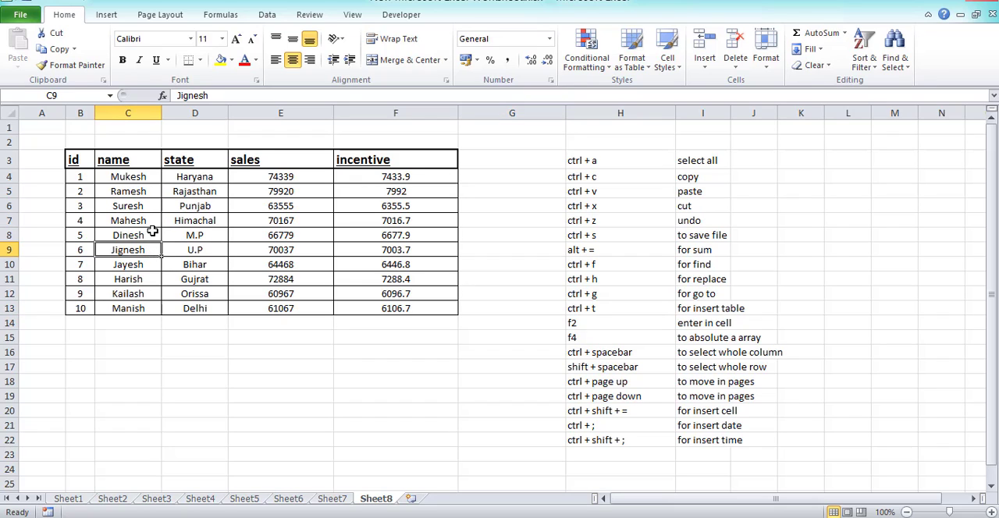
pyautogui.click(146, 221)
pyautogui.click(145, 237)
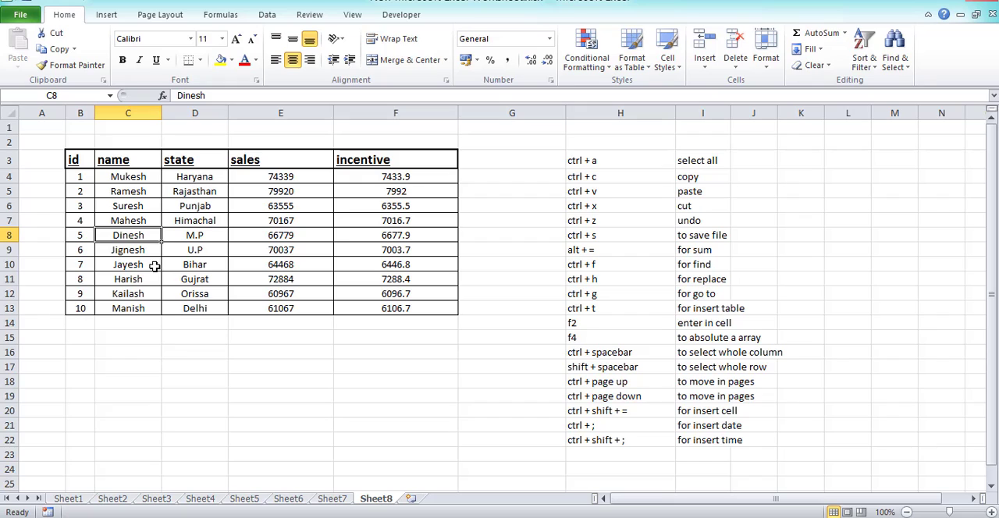
pyautogui.click(155, 266)
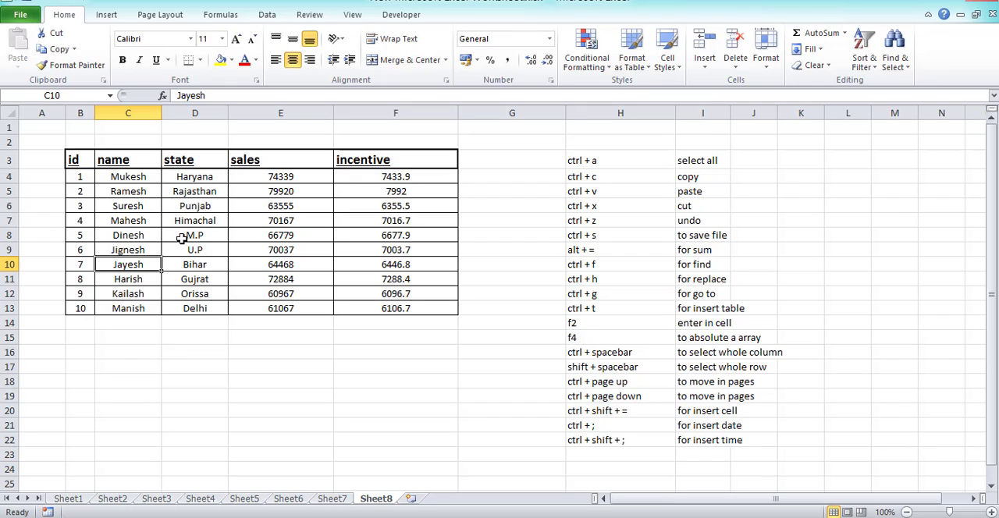
pyautogui.click(188, 236)
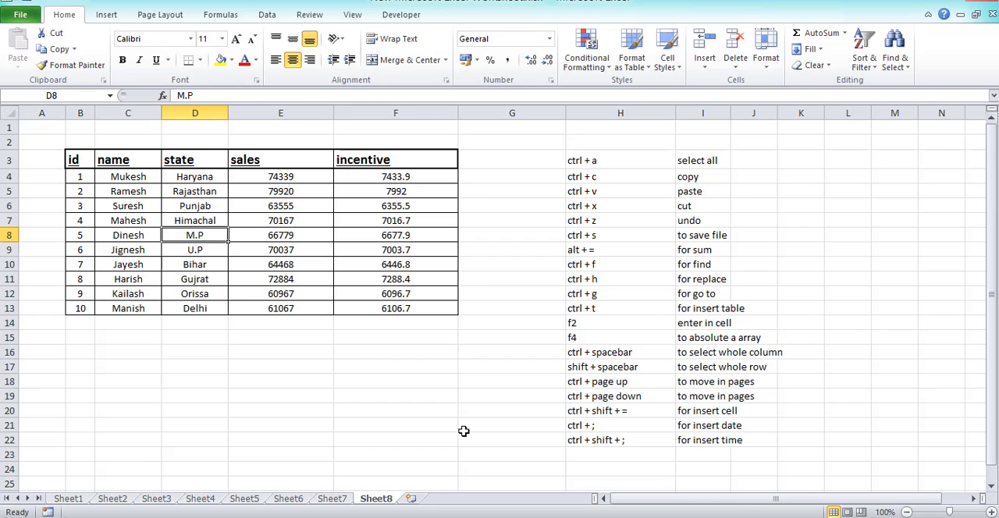
pyautogui.hotkey('ctrl', 'a')
pyautogui.click(316, 364)
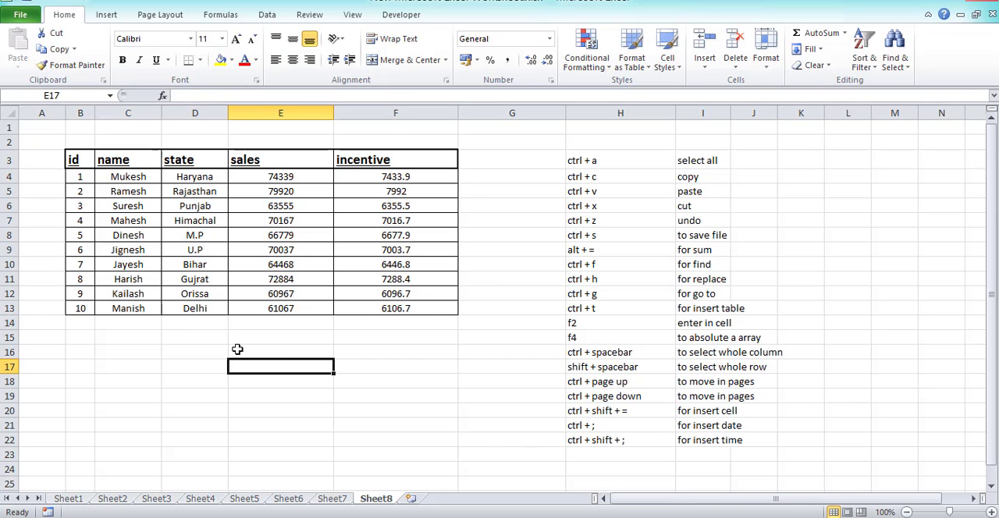
# Select the entire worksheet from blank cell D15, then clear the selection.
pyautogui.click(167, 336)
pyautogui.hotkey('ctrl', 'a')
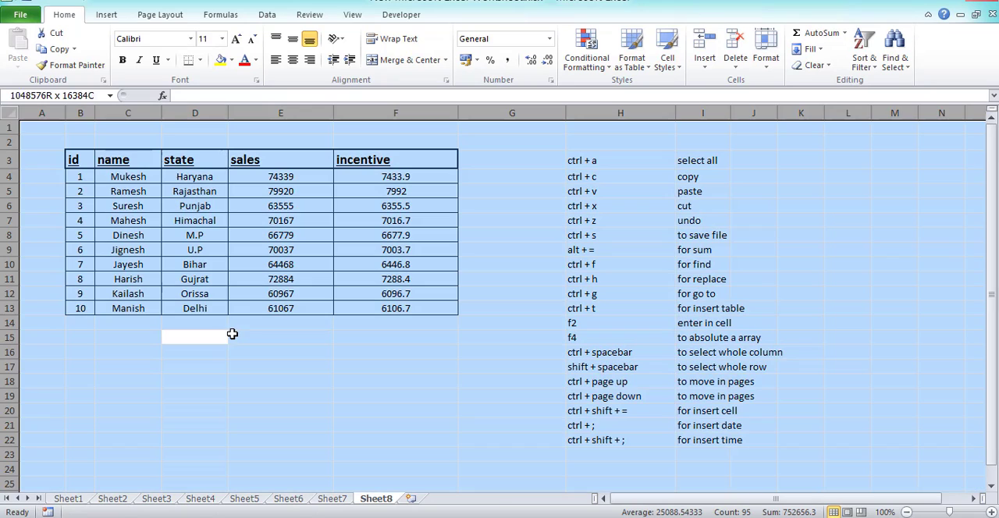
pyautogui.click(413, 355)
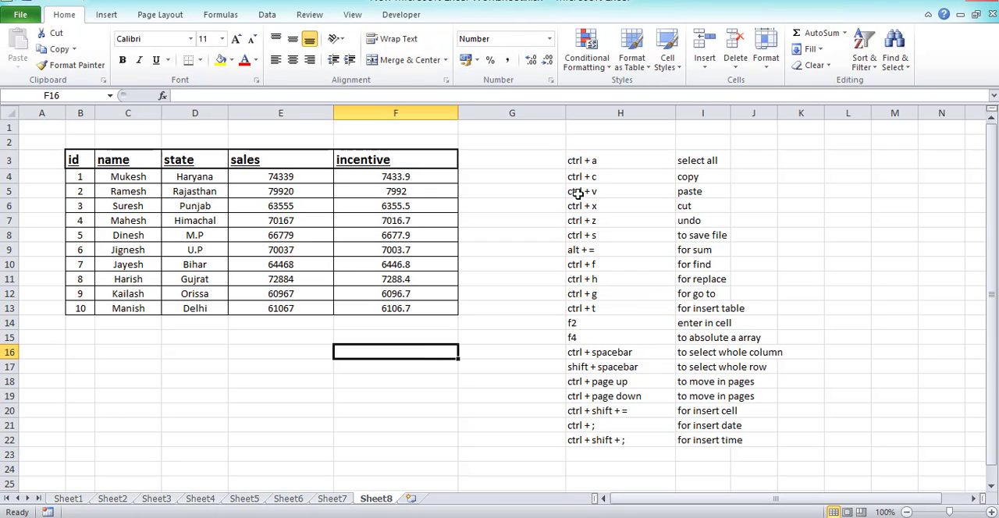
# Copy the ten names in C4:C13 and paste them below the sales column, starting at E14.
pyautogui.click(605, 164)
pyautogui.click(725, 160)
pyautogui.click(622, 180)
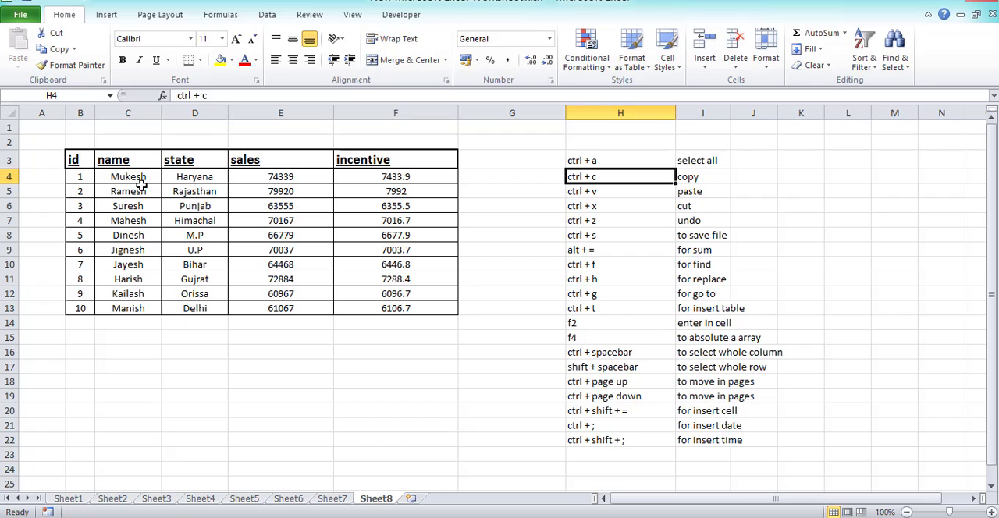
pyautogui.moveTo(134, 178); pyautogui.dragTo(133, 310)
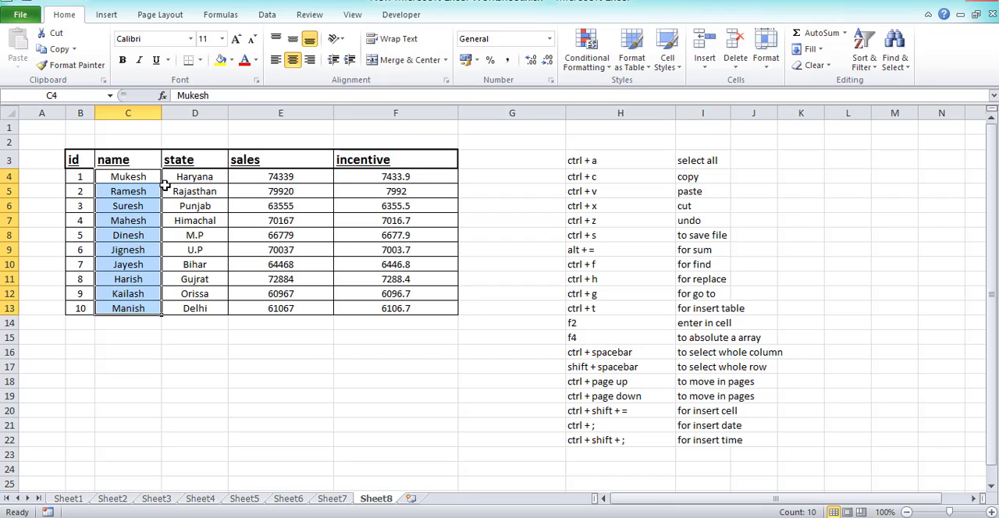
pyautogui.hotkey('ctrl', 'c')
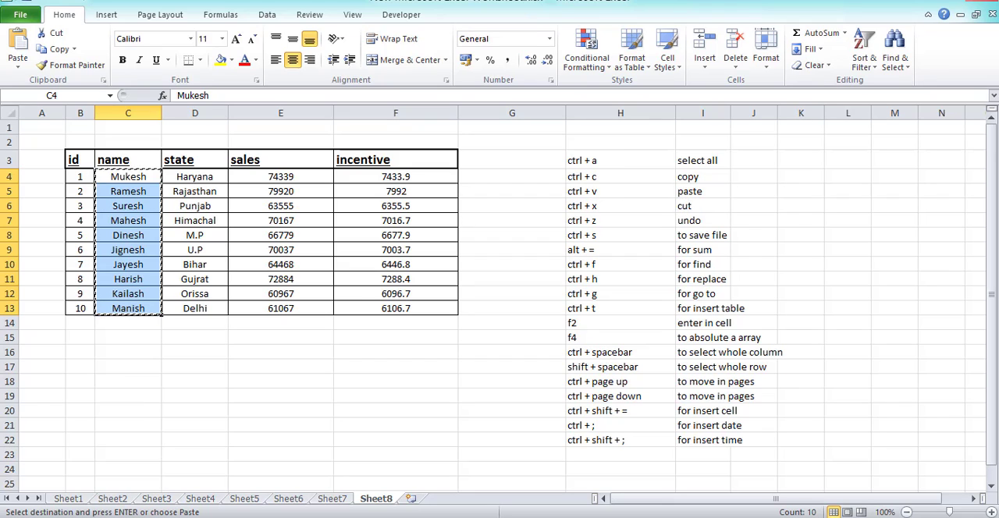
pyautogui.click(284, 324)
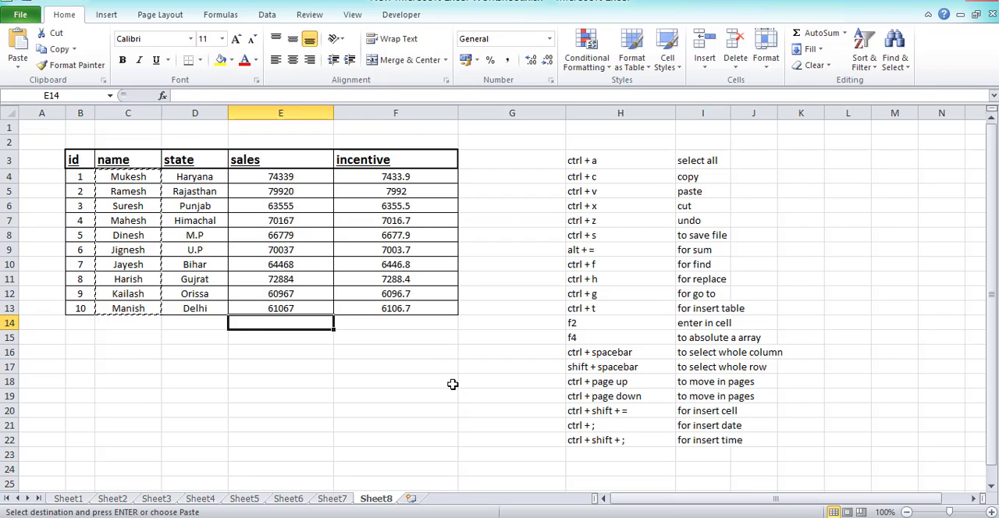
pyautogui.hotkey('ctrl', 'v')
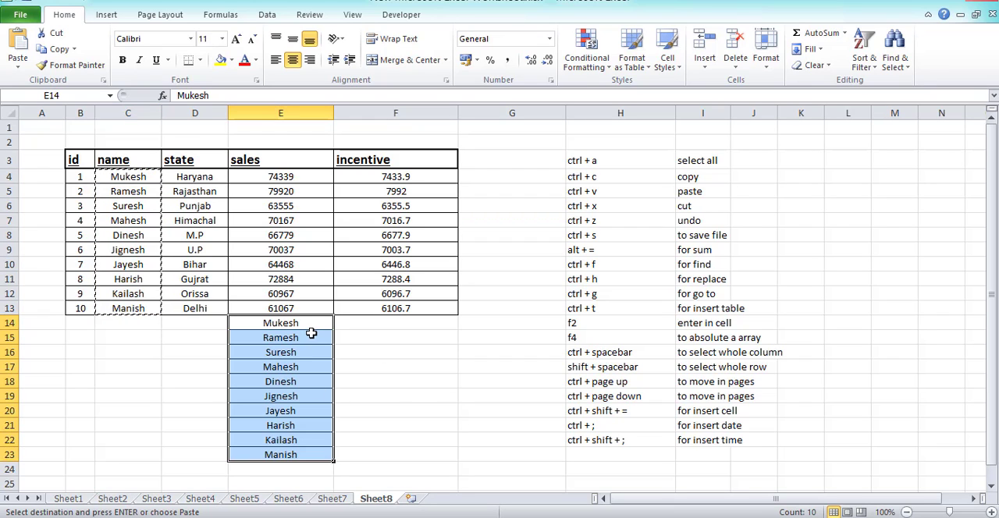
# Compare the pasted names below the sales column with the original entries in the name column.
pyautogui.moveTo(312, 324); pyautogui.dragTo(305, 454)
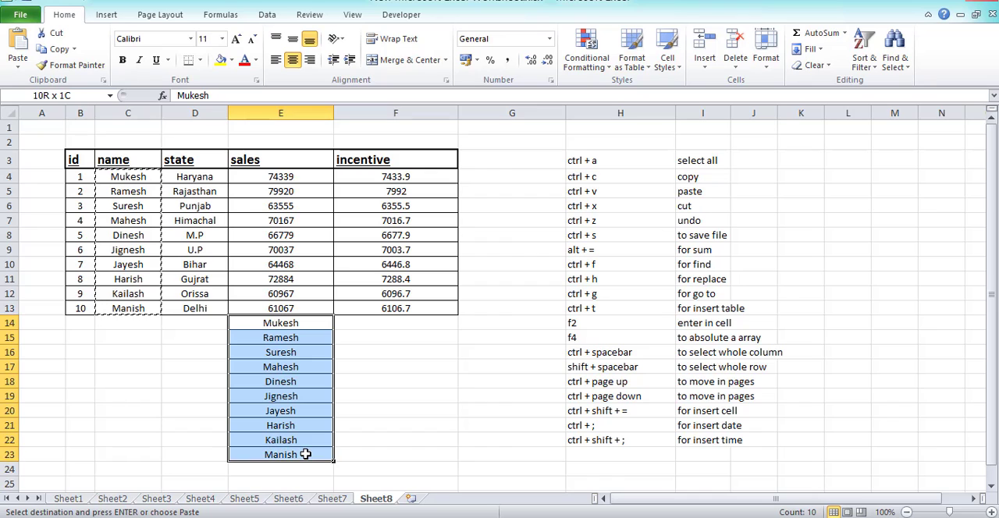
pyautogui.moveTo(127, 191); pyautogui.dragTo(128, 323)
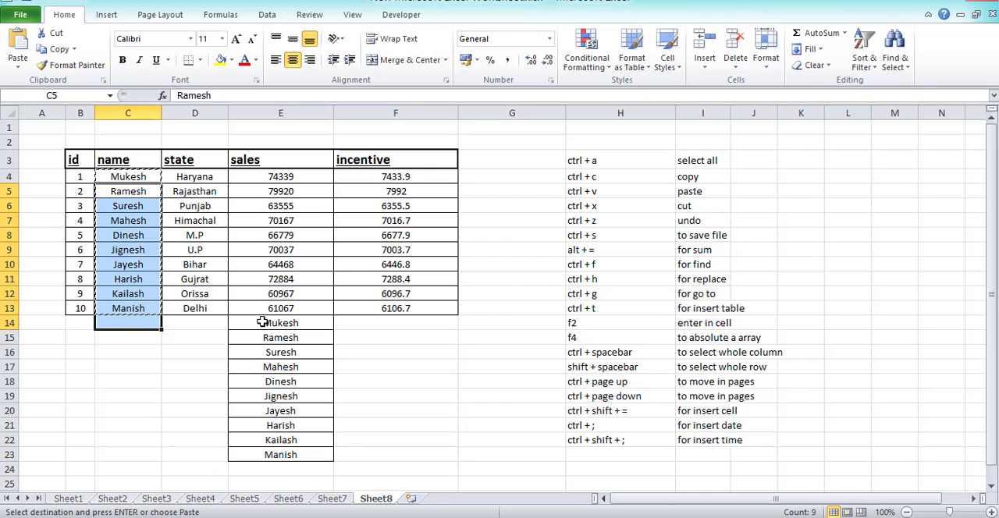
pyautogui.moveTo(268, 325); pyautogui.dragTo(277, 468)
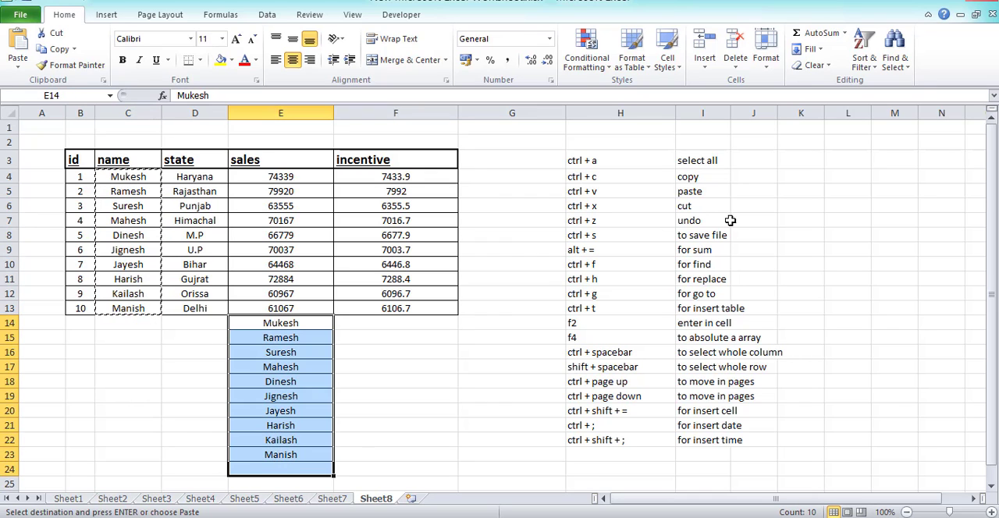
# Move the pasted names from E14:E23 to the cells starting at C14 with cut and paste.
pyautogui.click(712, 192)
pyautogui.click(612, 208)
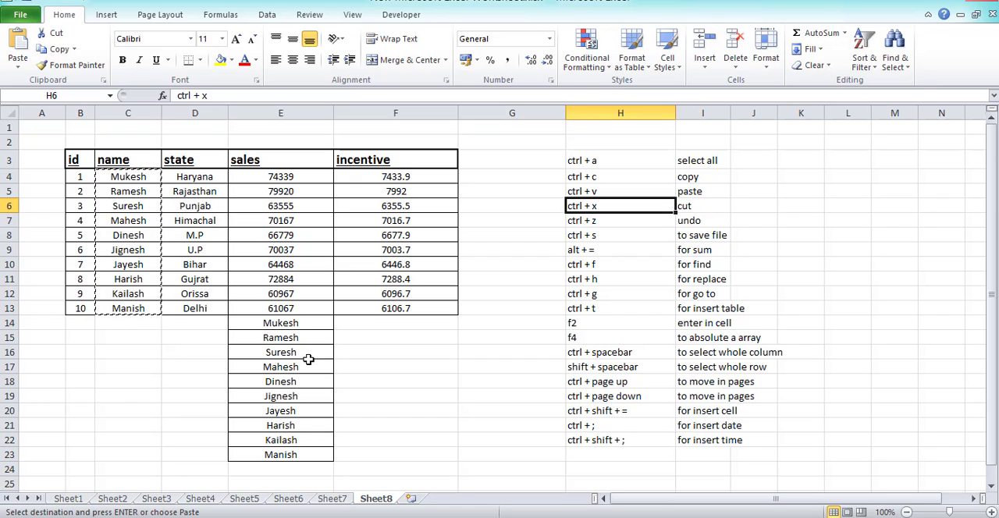
pyautogui.moveTo(303, 323); pyautogui.dragTo(300, 455)
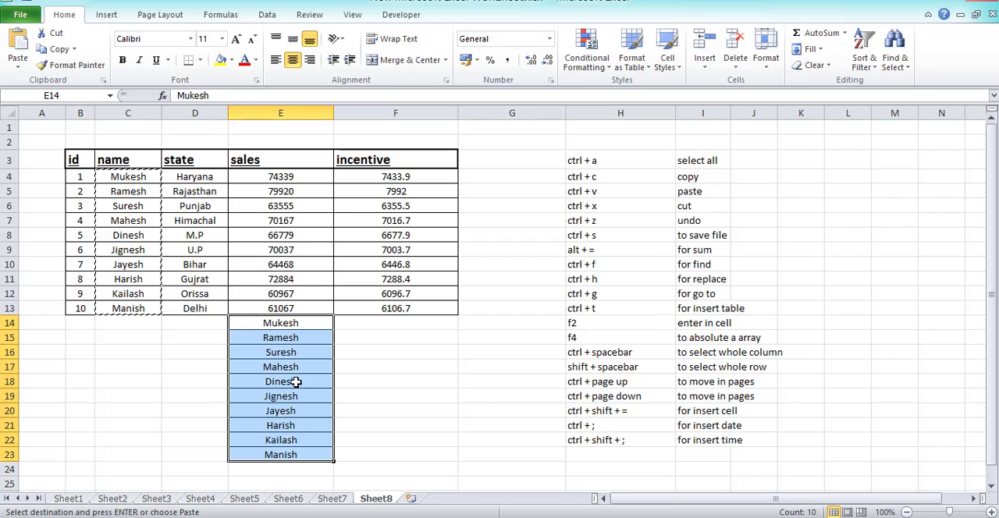
pyautogui.hotkey('ctrl', 'c')
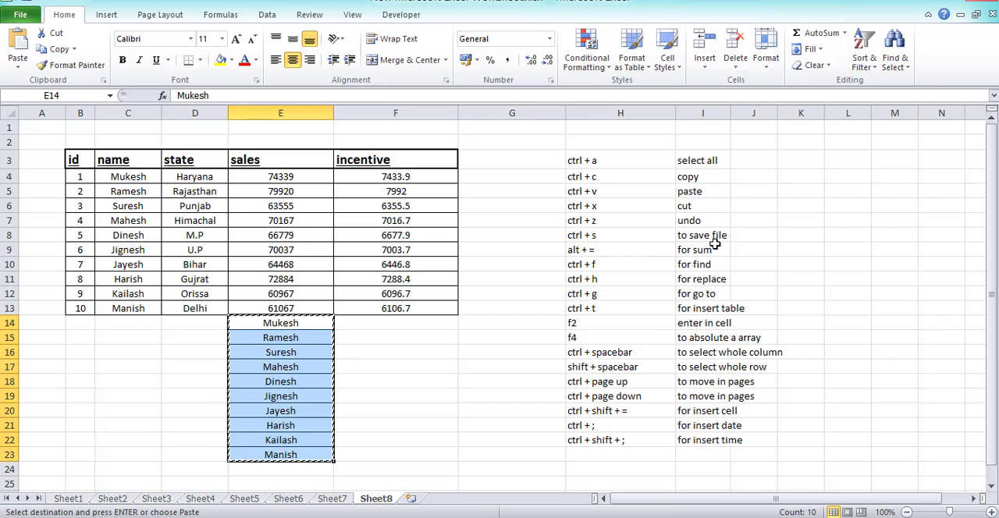
pyautogui.click(130, 326)
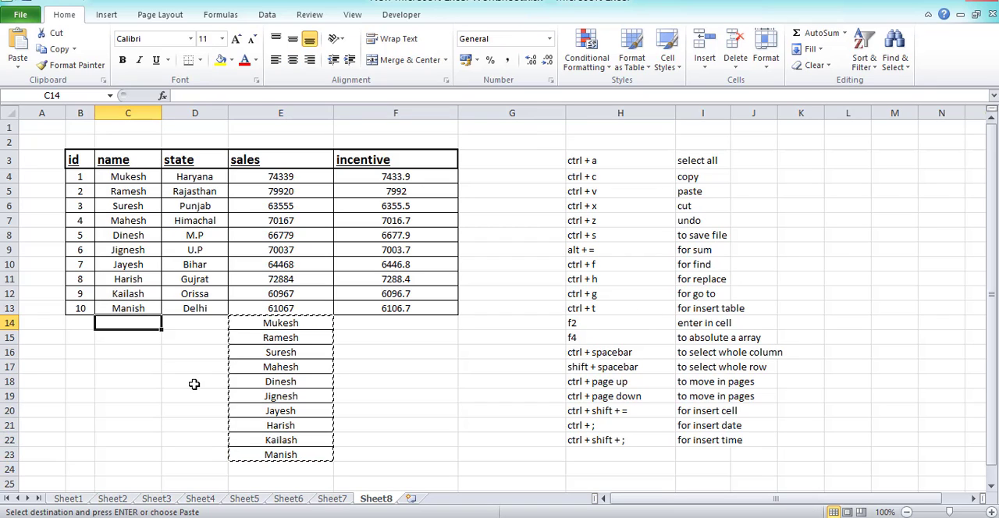
pyautogui.press('Return')
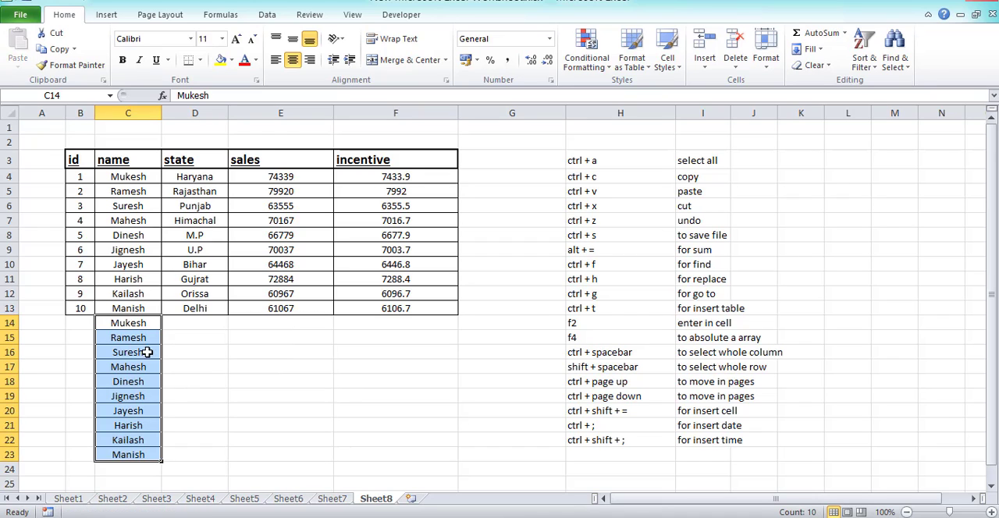
# Check the source range E14:E23 against the moved names in C14:C23.
pyautogui.moveTo(302, 331); pyautogui.dragTo(301, 442)
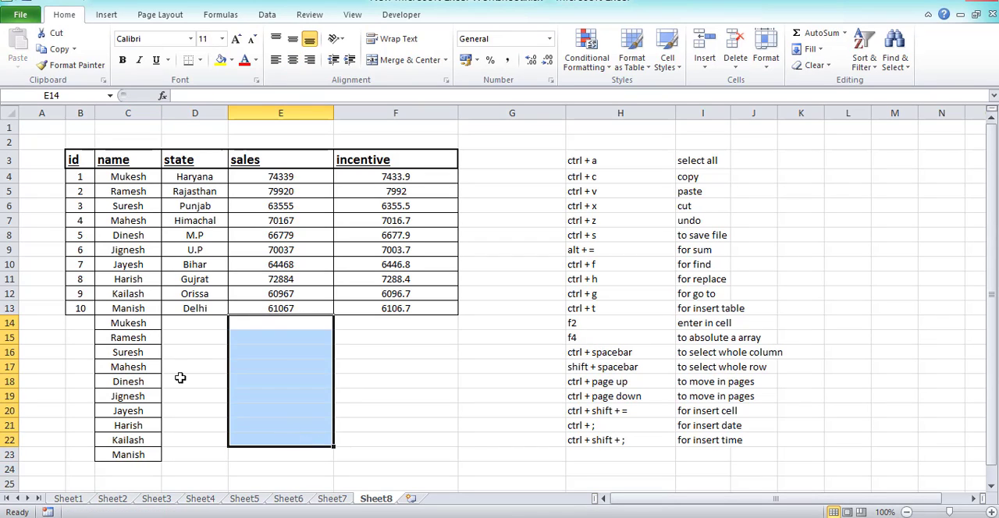
pyautogui.moveTo(133, 326); pyautogui.dragTo(137, 456)
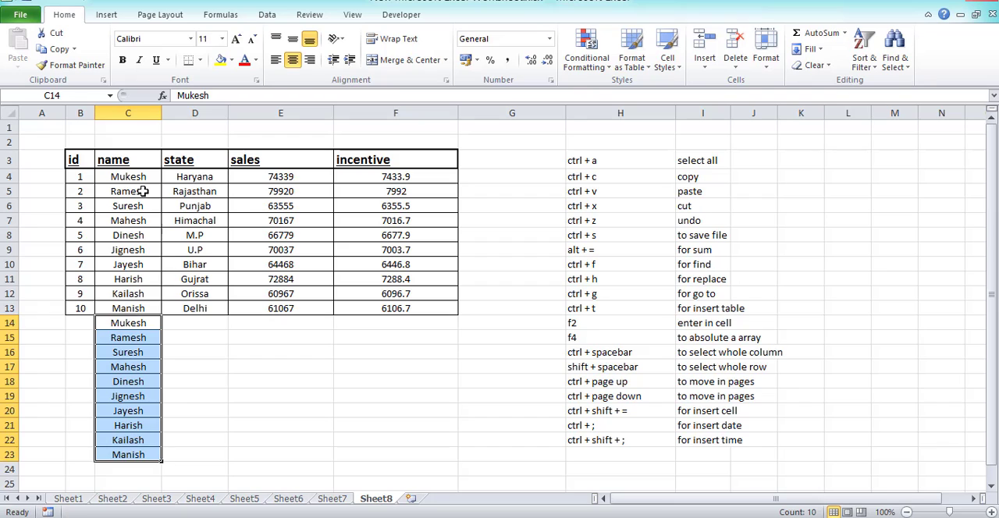
pyautogui.moveTo(138, 192); pyautogui.dragTo(129, 308)
pyautogui.moveTo(285, 322); pyautogui.dragTo(297, 455)
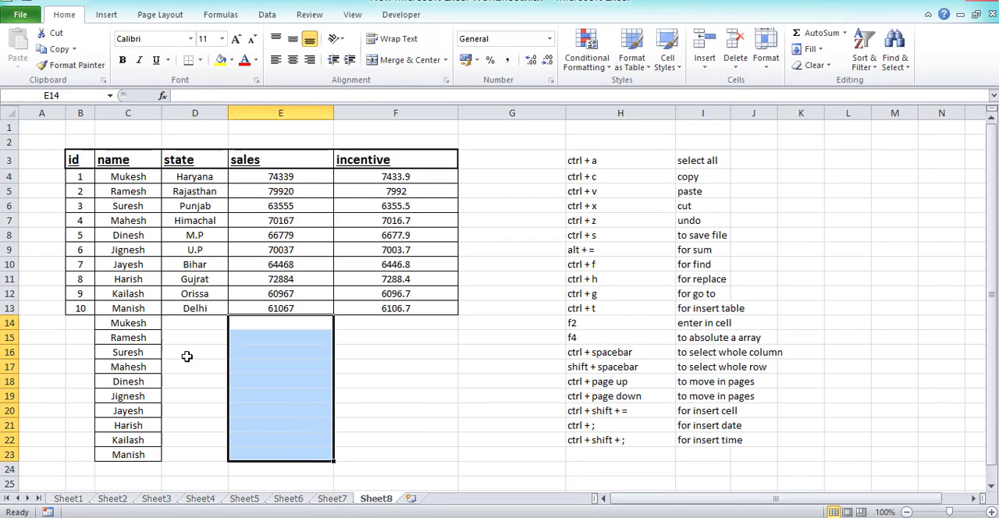
pyautogui.moveTo(287, 325); pyautogui.dragTo(289, 452)
pyautogui.moveTo(124, 324); pyautogui.dragTo(134, 426)
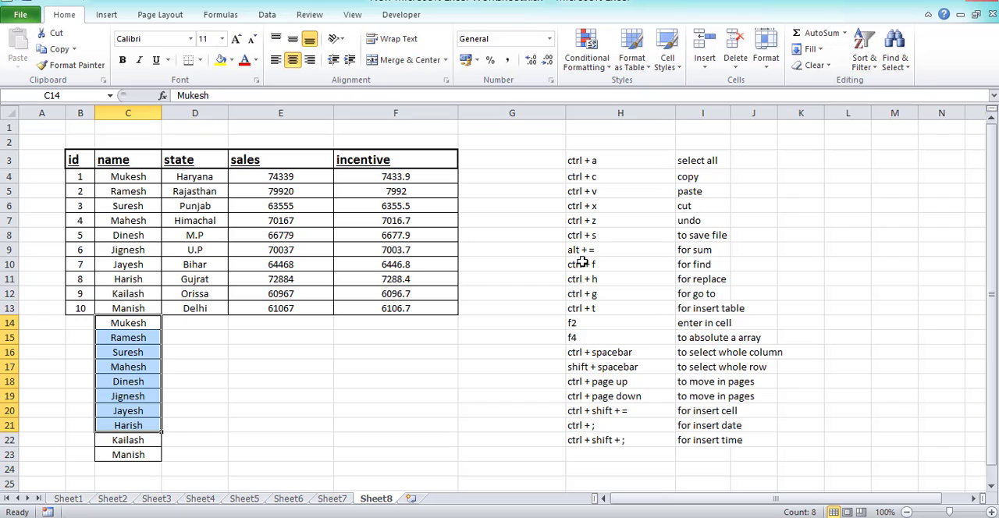
# Undo the move of the names from E14:E23 to C14:C23.
pyautogui.click(625, 222)
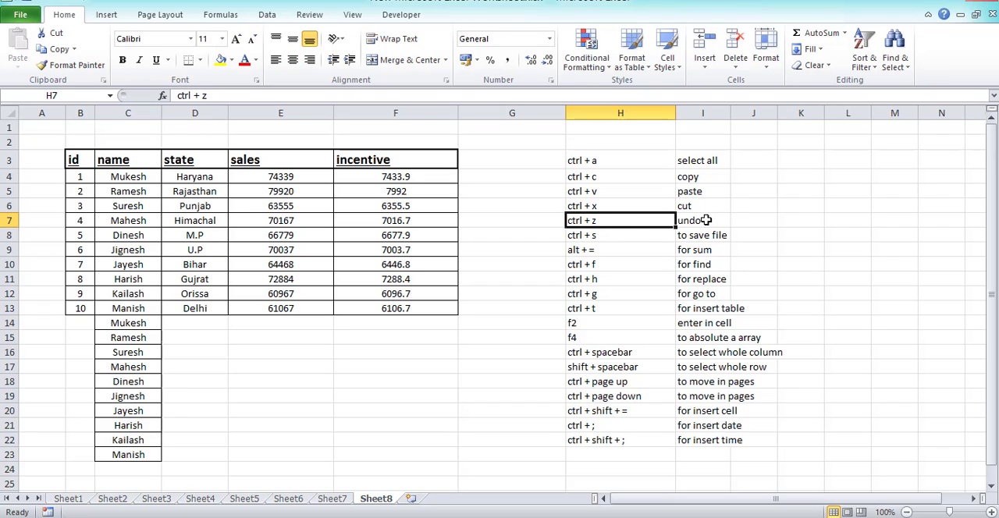
pyautogui.click(706, 221)
pyautogui.moveTo(130, 322); pyautogui.dragTo(137, 448)
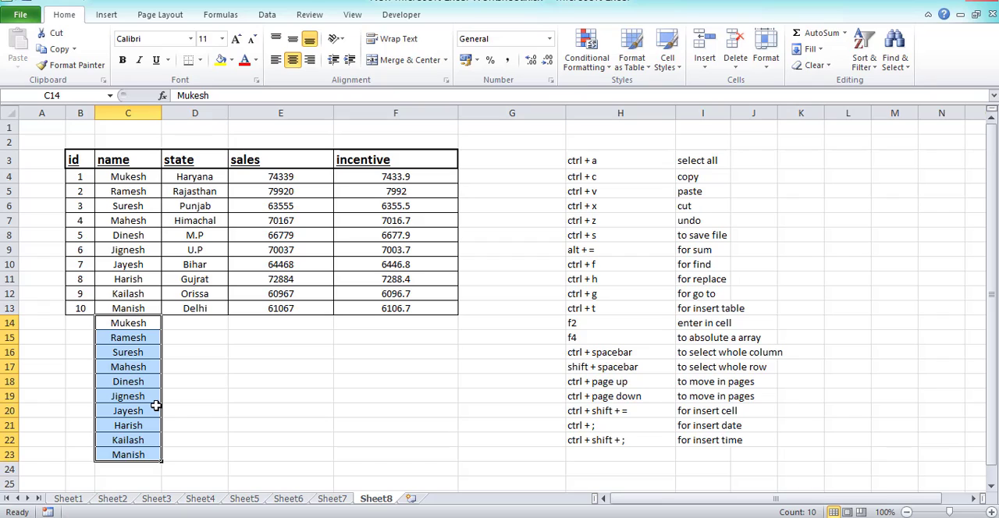
pyautogui.hotkey('ctrl', 'z')
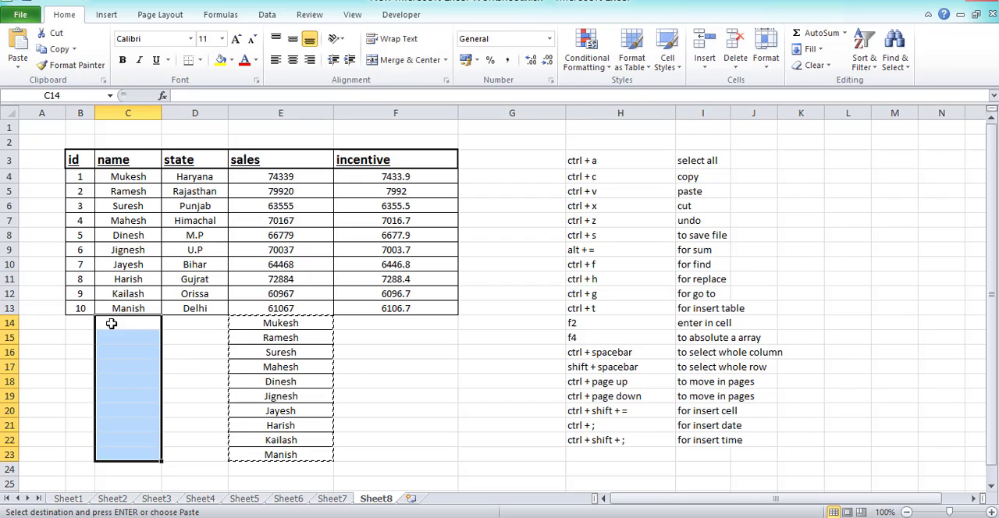
# Highlight the save-file shortcut entry in H8 and the sheet data from B2 across to column H.
pyautogui.click(716, 236)
pyautogui.click(628, 241)
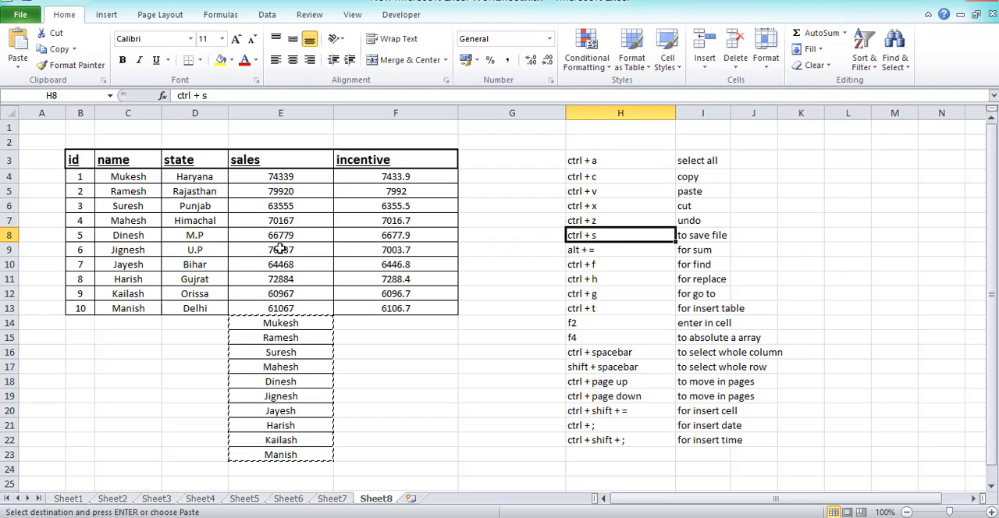
pyautogui.moveTo(78, 138); pyautogui.dragTo(615, 424)
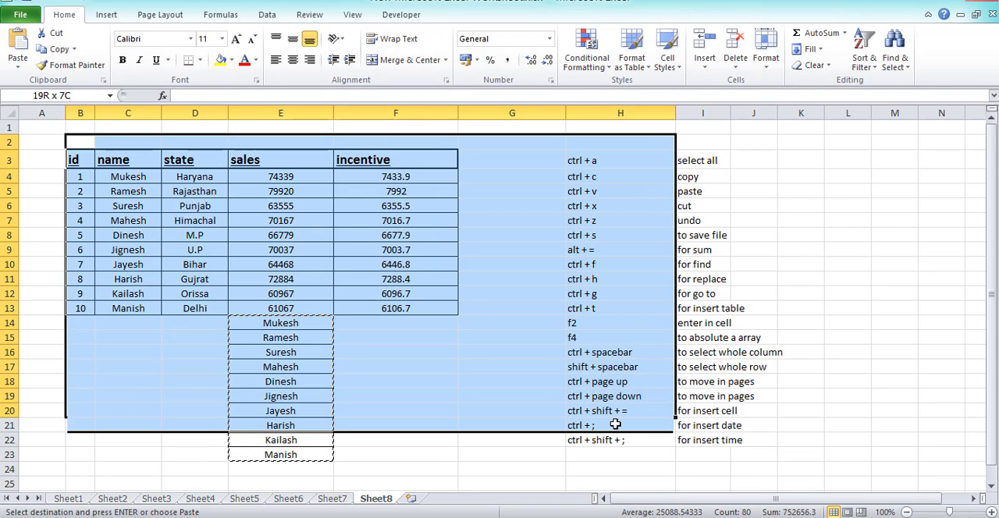
pyautogui.click(466, 392)
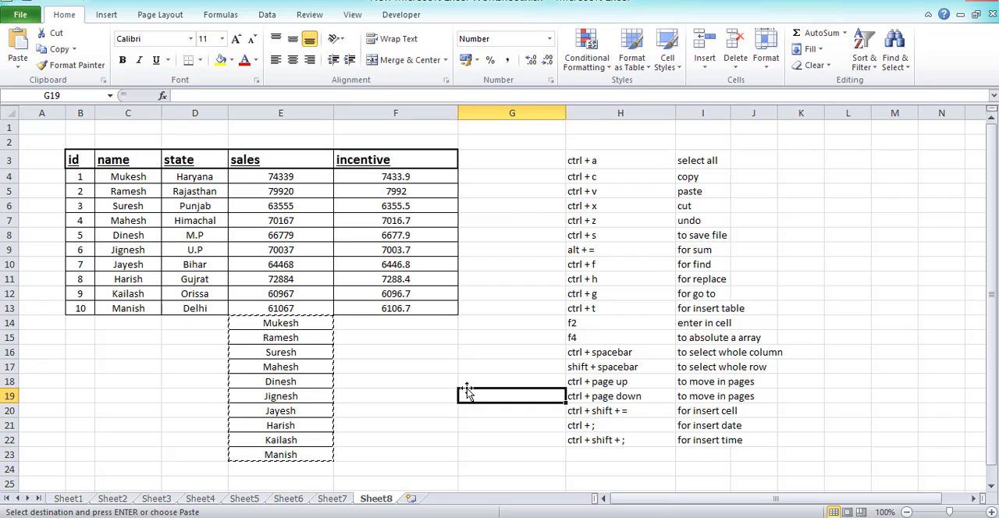
# Cancel the pending copy selection and clear the pasted names from E14:E23.
pyautogui.press('Escape')
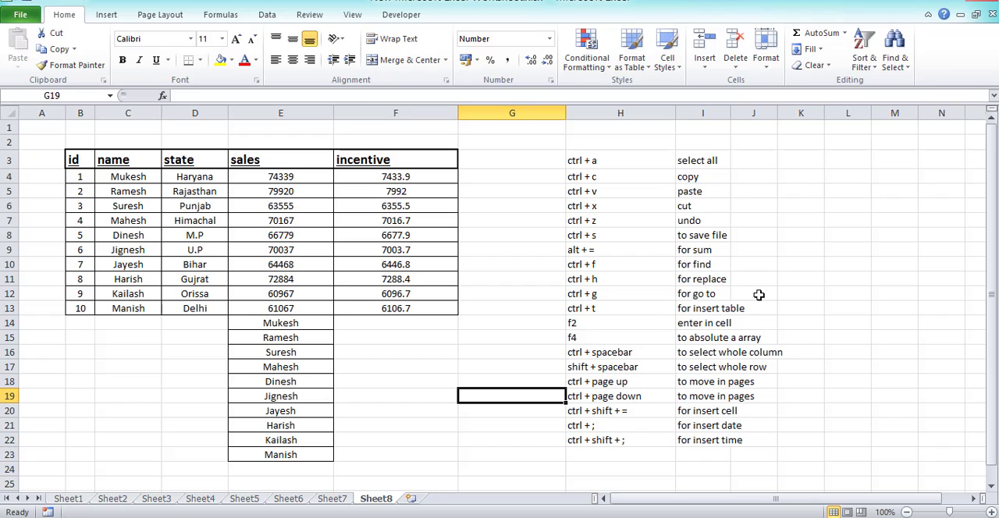
pyautogui.click(703, 249)
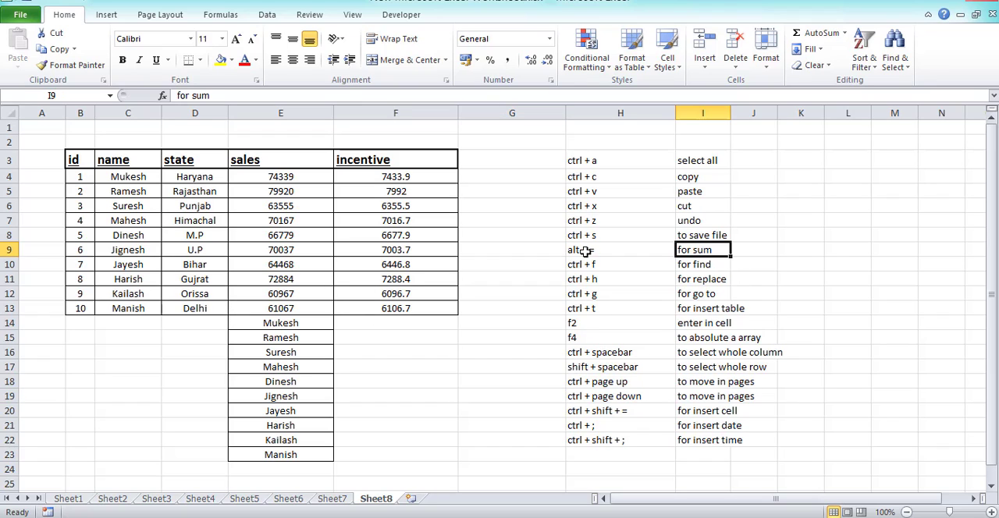
pyautogui.moveTo(285, 323); pyautogui.dragTo(302, 455)
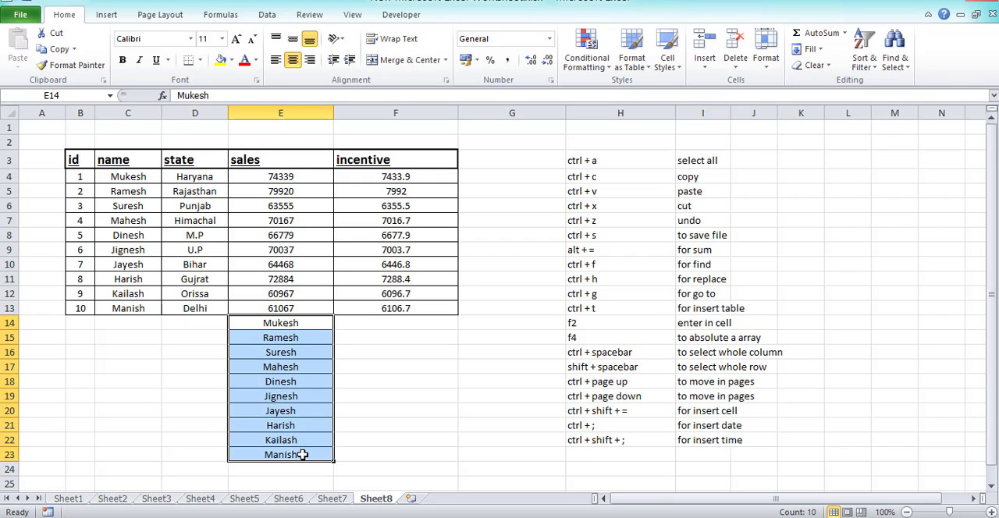
pyautogui.press('Delete')
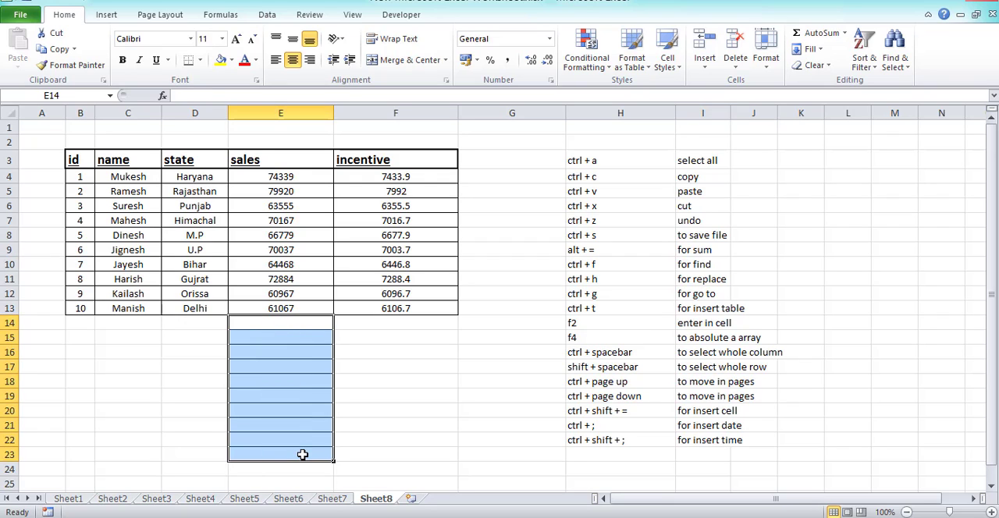
# Insert an automatic sum of the sales figures E4:E13 in cell E14 and select the total to check its formula.
pyautogui.click(624, 249)
pyautogui.click(715, 248)
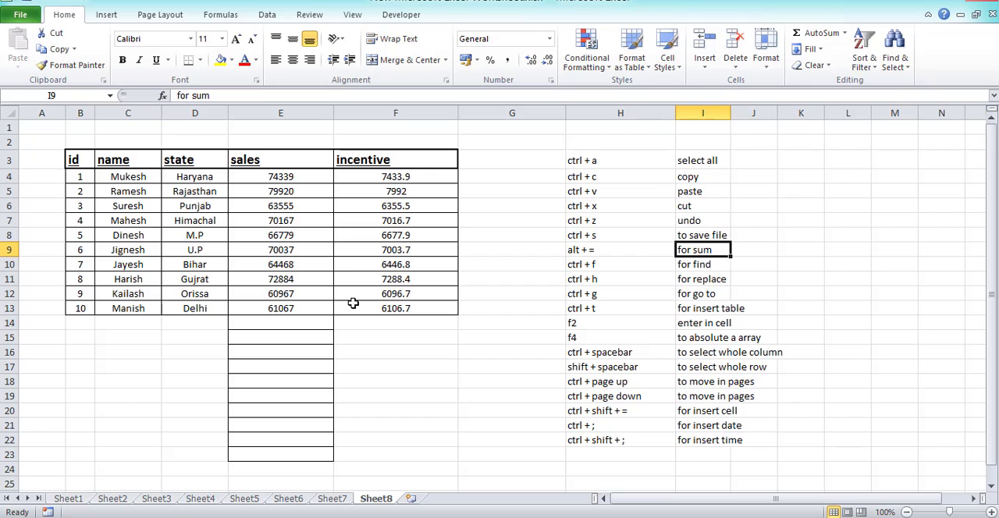
pyautogui.moveTo(315, 178); pyautogui.dragTo(330, 308)
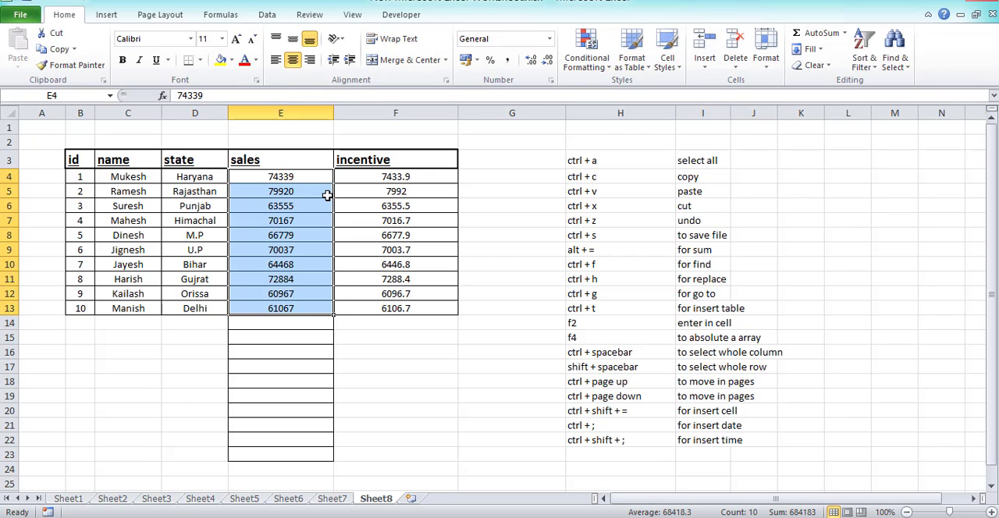
pyautogui.click(318, 336)
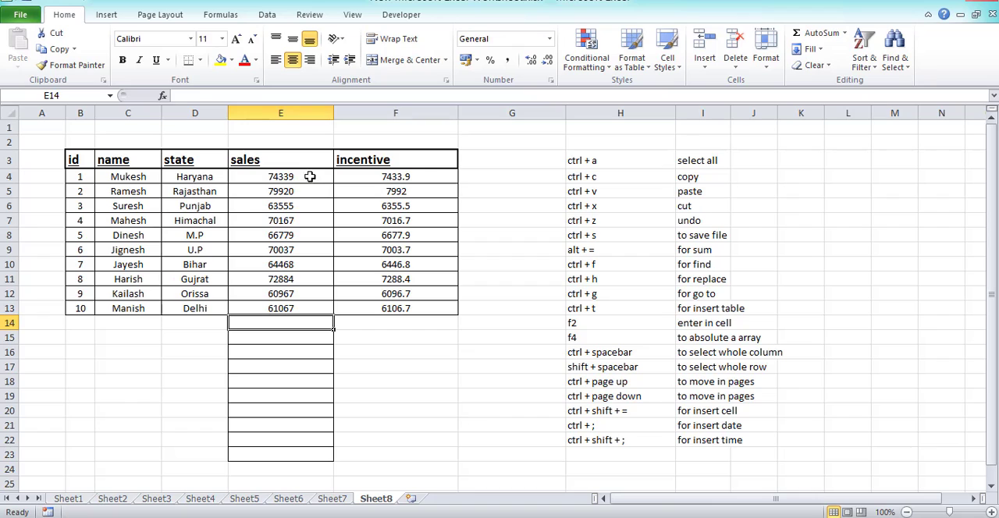
pyautogui.moveTo(314, 178); pyautogui.dragTo(293, 312)
pyautogui.click(294, 322)
pyautogui.hotkey('alt', '=')
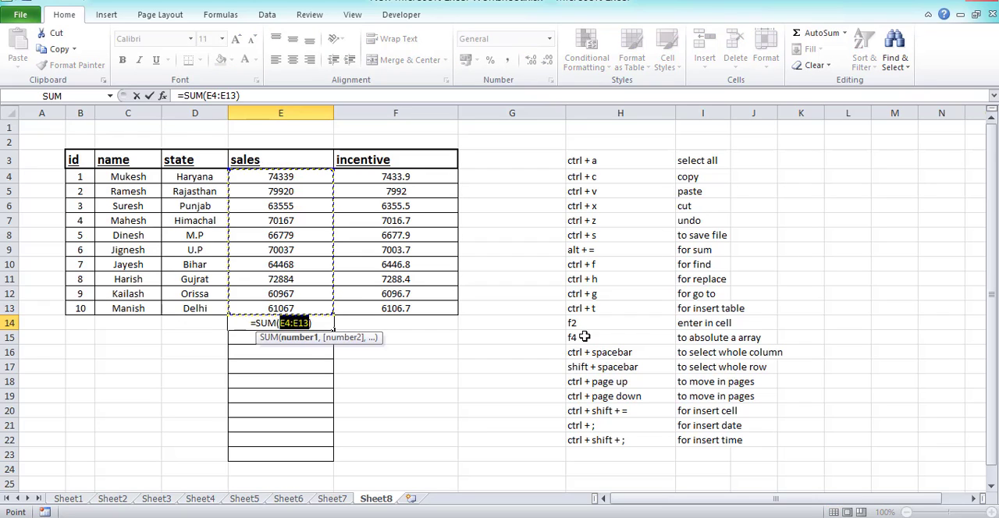
pyautogui.press('Return')
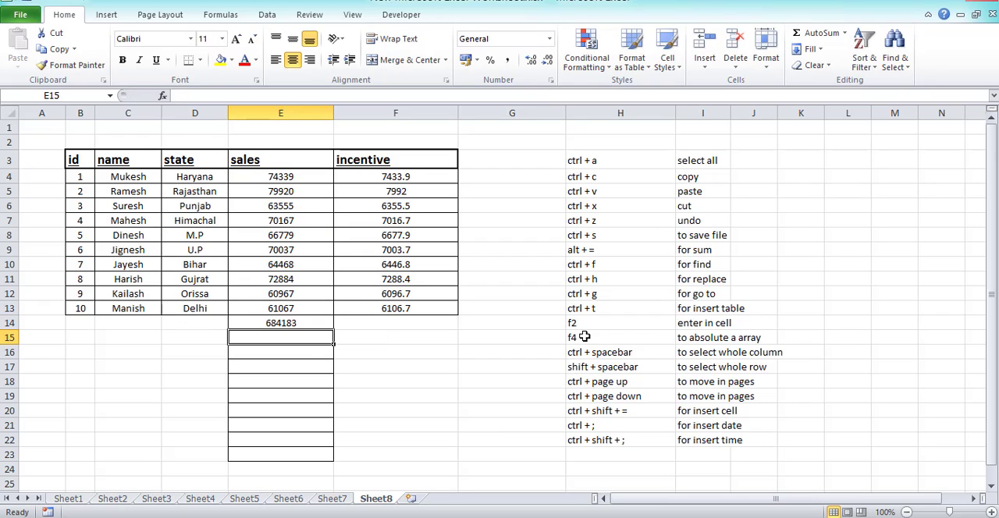
pyautogui.click(290, 318)
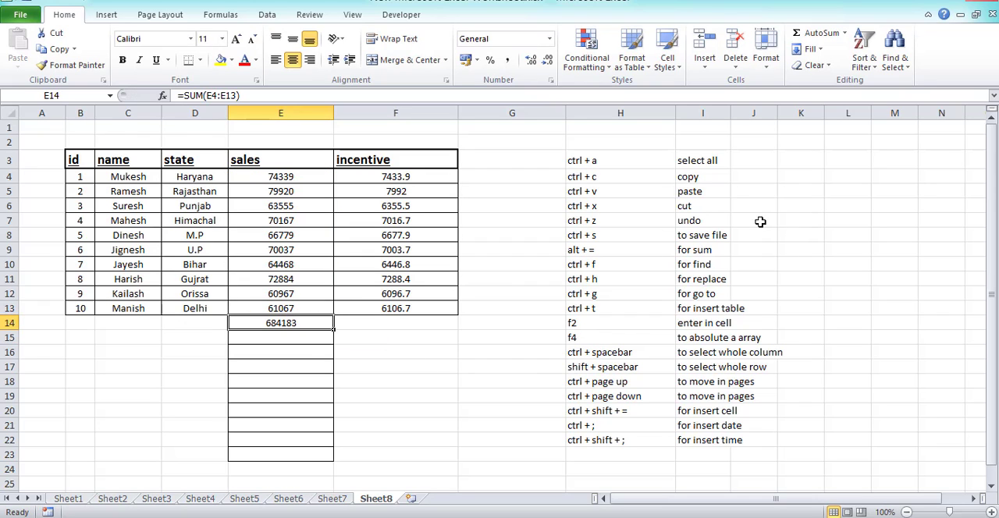
# Find all cells on the sheet containing "a" and look through the list of matches.
pyautogui.click(609, 265)
pyautogui.click(714, 265)
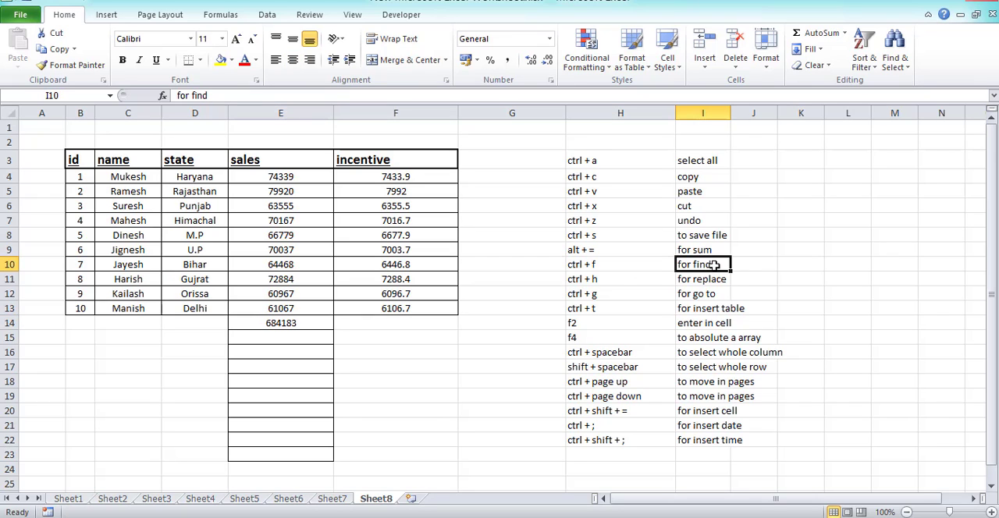
pyautogui.moveTo(98, 178); pyautogui.dragTo(433, 401)
pyautogui.click(237, 421)
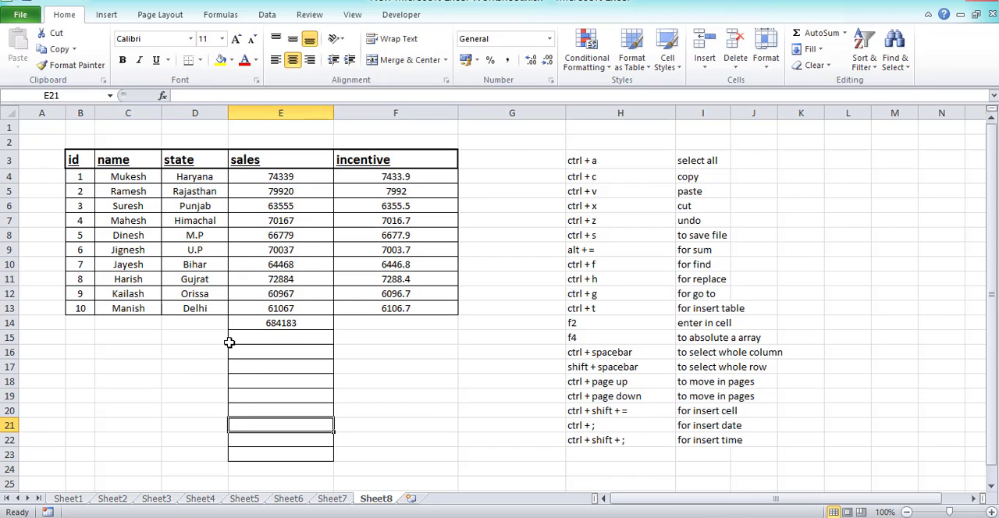
pyautogui.hotkey('ctrl', 'f')
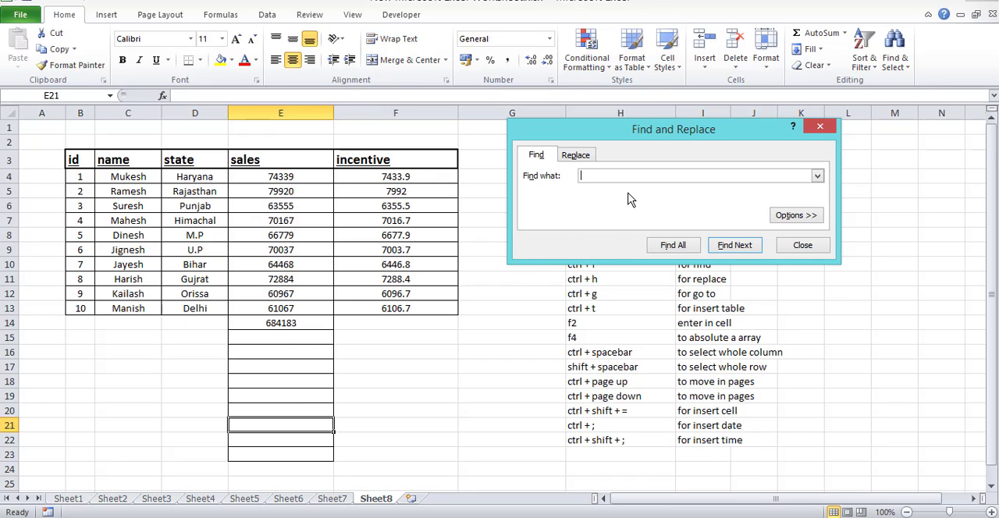
pyautogui.write('a')
pyautogui.press('Return')
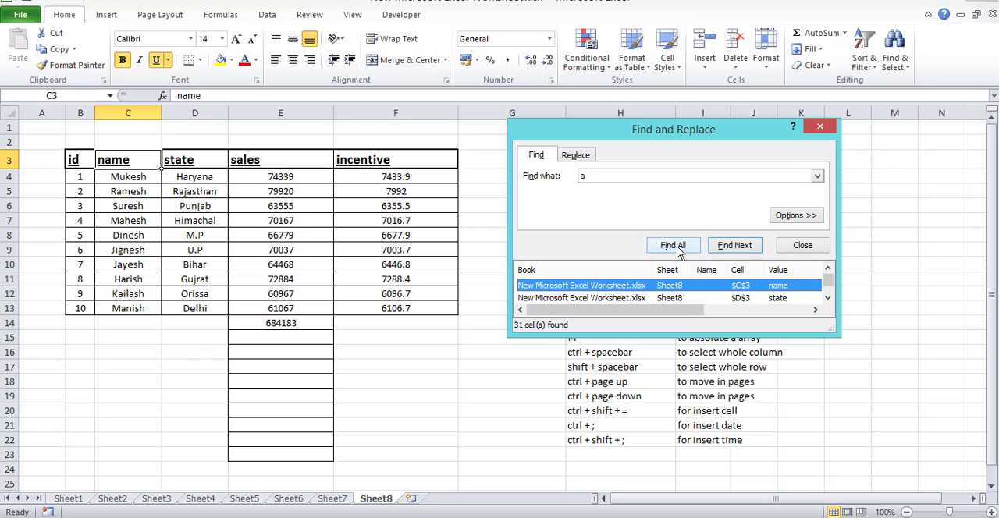
pyautogui.moveTo(829, 282); pyautogui.dragTo(830, 288)
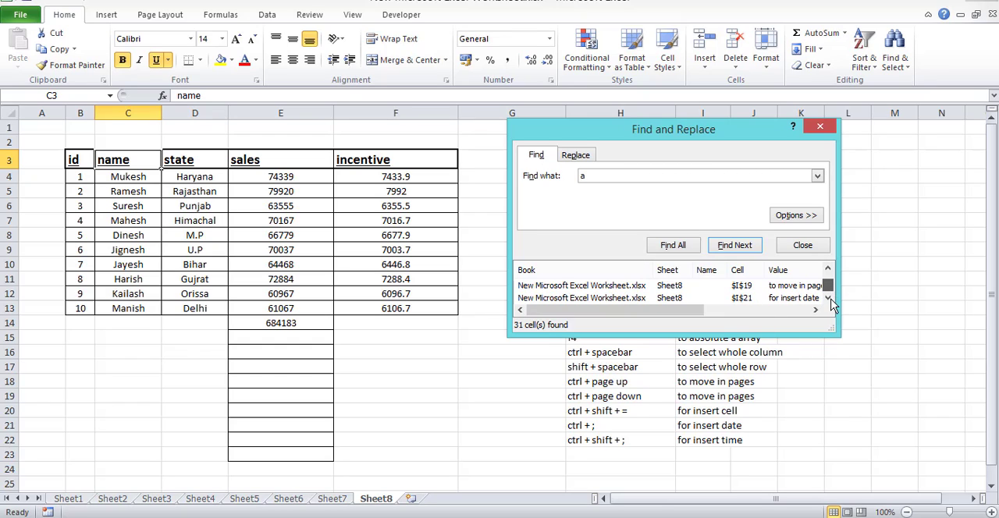
pyautogui.moveTo(830, 291); pyautogui.dragTo(833, 285)
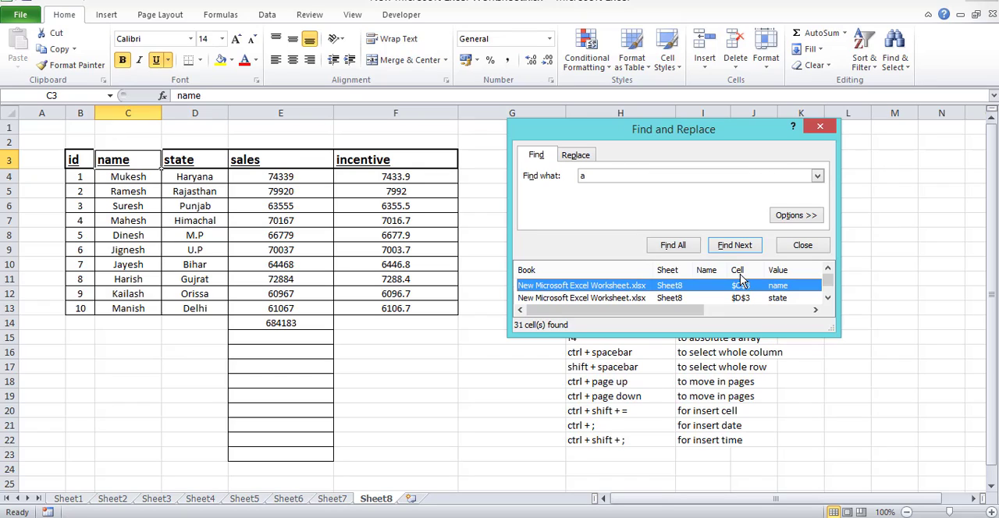
# Find all cells containing "name" and close the Find and Replace dialog.
pyautogui.moveTo(556, 180); pyautogui.dragTo(556, 187)
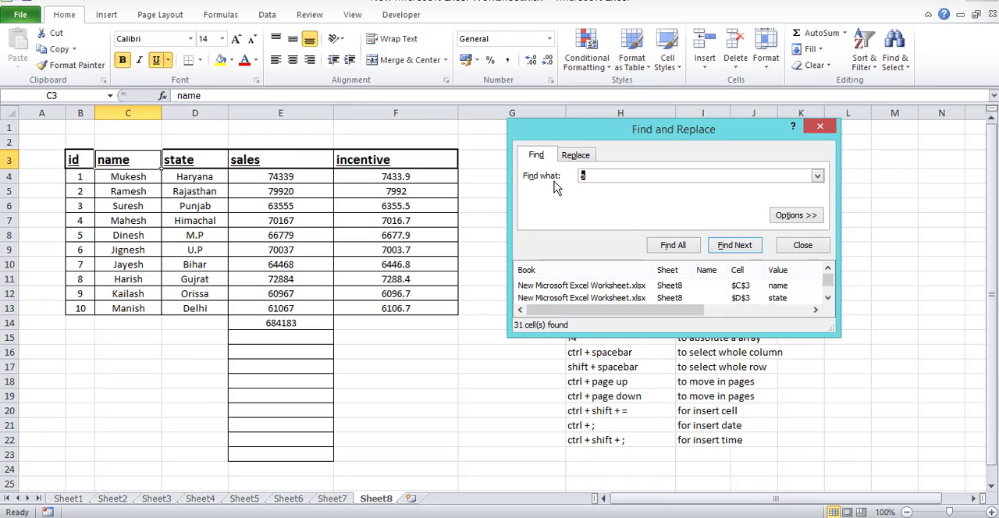
pyautogui.write('nma')
pyautogui.click(680, 248)
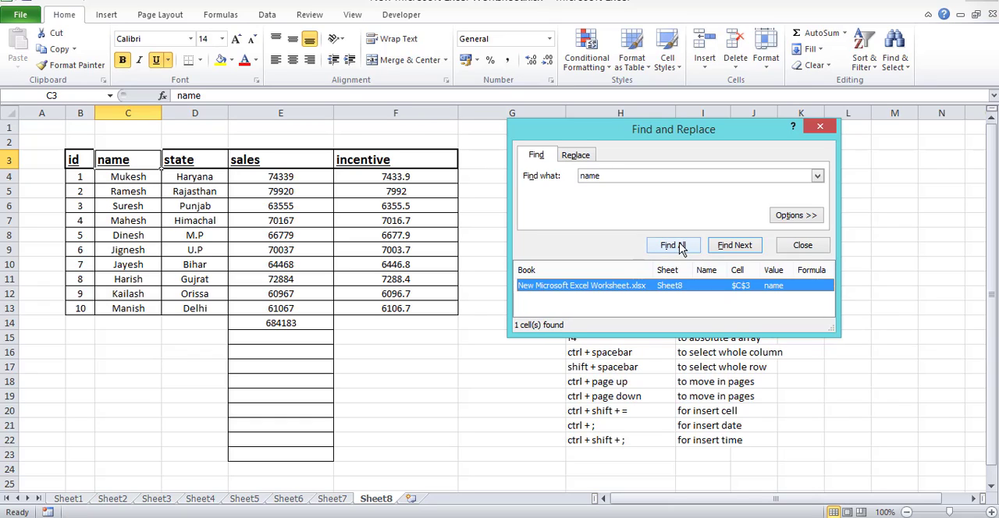
pyautogui.click(112, 178)
pyautogui.click(819, 126)
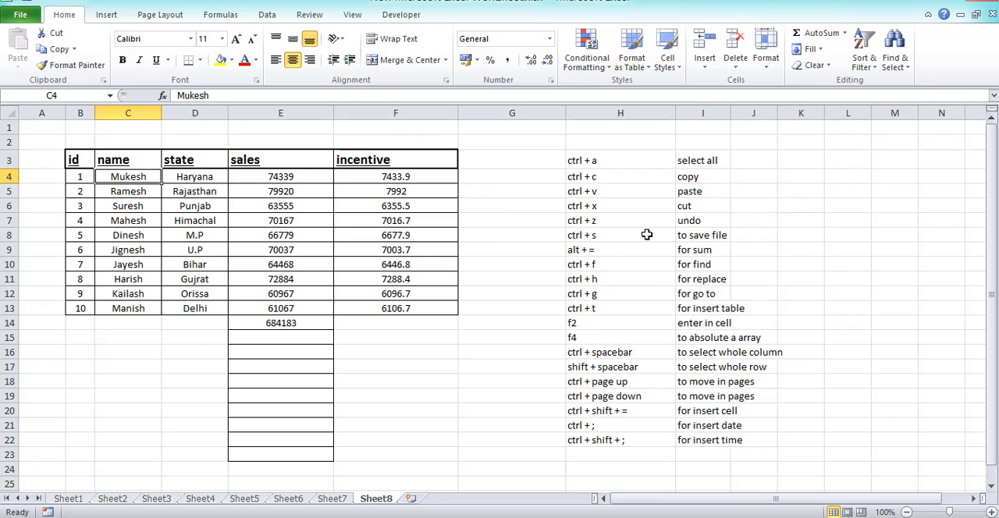
# Replace all occurrences of "name" with "sirname" on the sheet, check header C3, and undo the replacement.
pyautogui.click(610, 251)
pyautogui.click(612, 265)
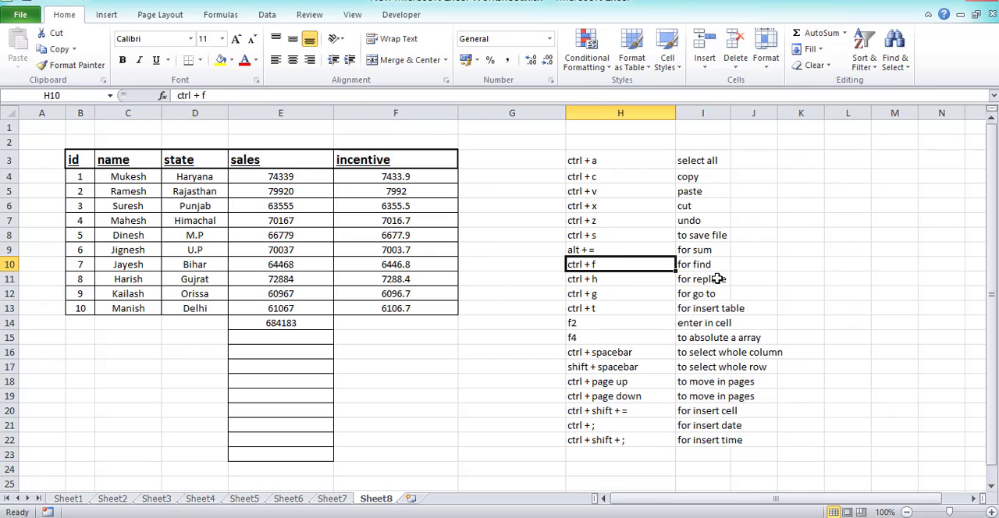
pyautogui.click(716, 280)
pyautogui.moveTo(606, 289); pyautogui.dragTo(603, 280)
pyautogui.click(604, 280)
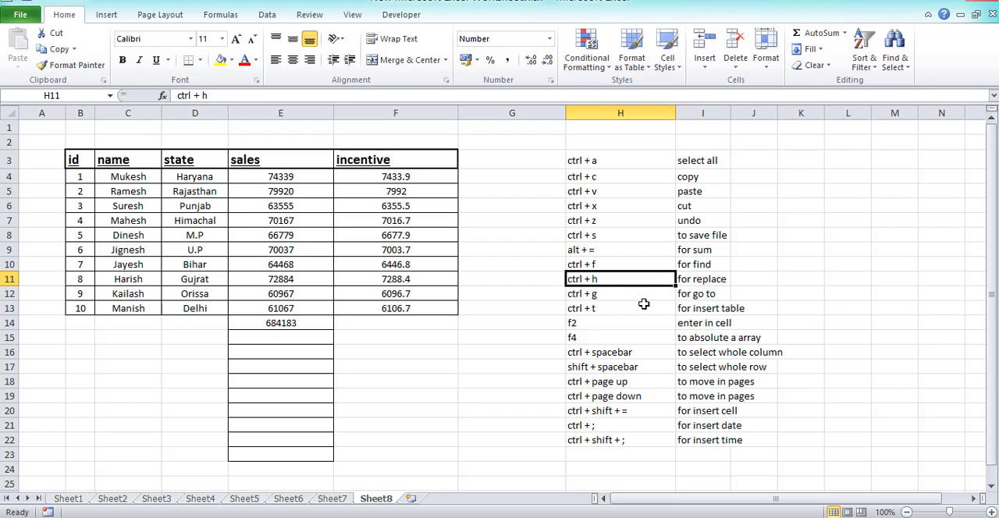
pyautogui.hotkey('ctrl', 'h')
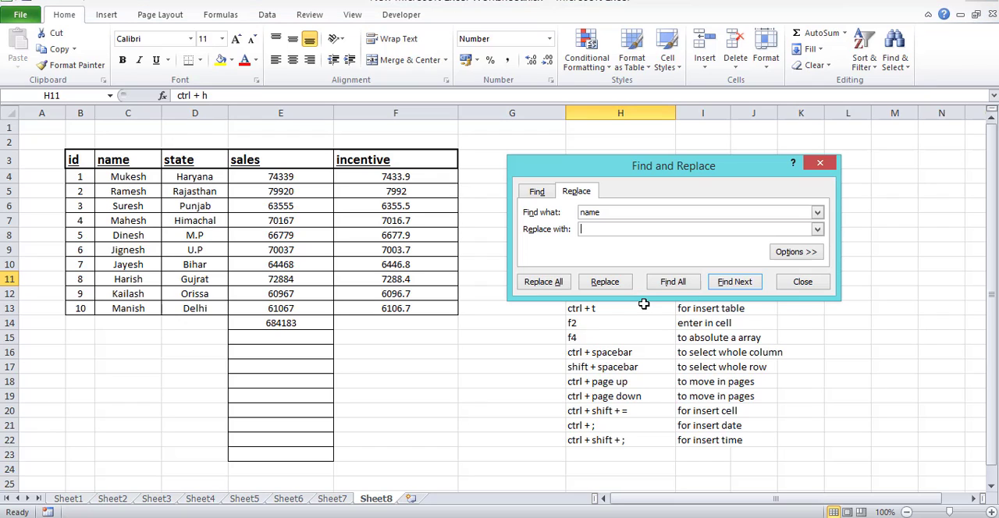
pyautogui.click(616, 228)
pyautogui.write('sirname')
pyautogui.click(549, 282)
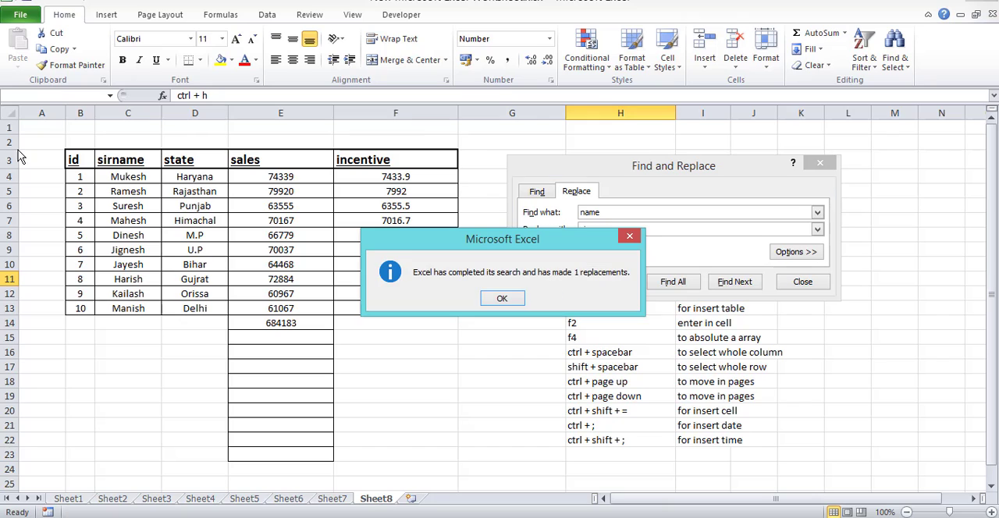
pyautogui.click(500, 300)
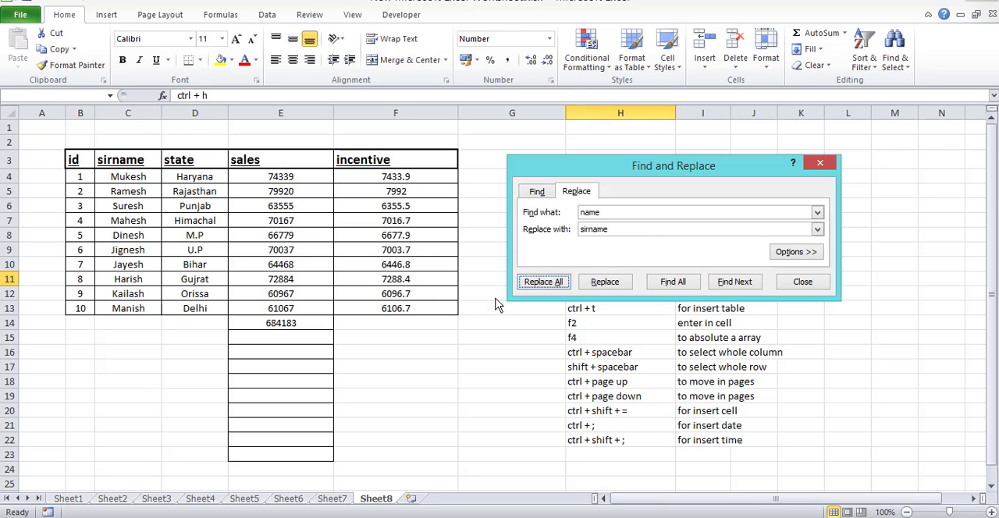
pyautogui.click(156, 162)
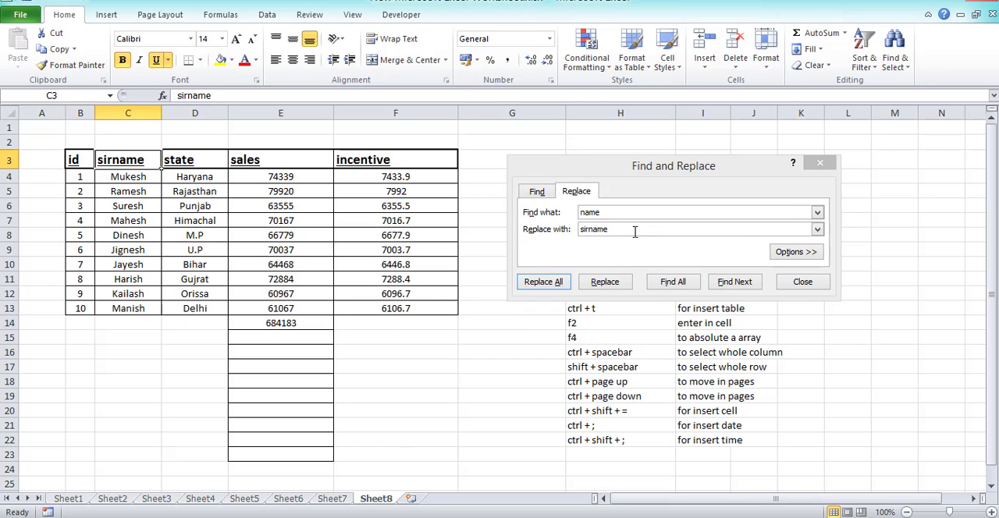
pyautogui.click(819, 162)
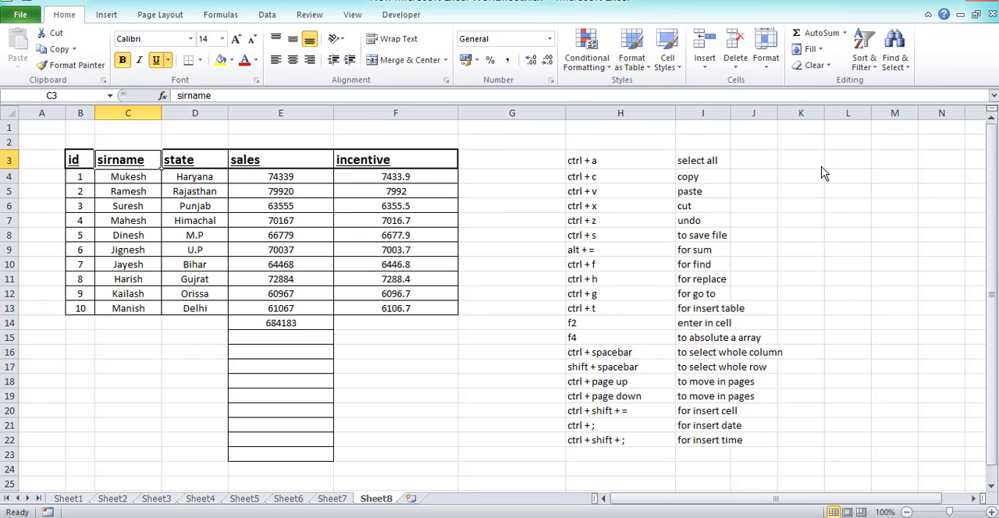
pyautogui.hotkey('ctrl', 'z')
# Examine the Go To Special options from the Go To dialog and close it without choosing any.
pyautogui.click(645, 308)
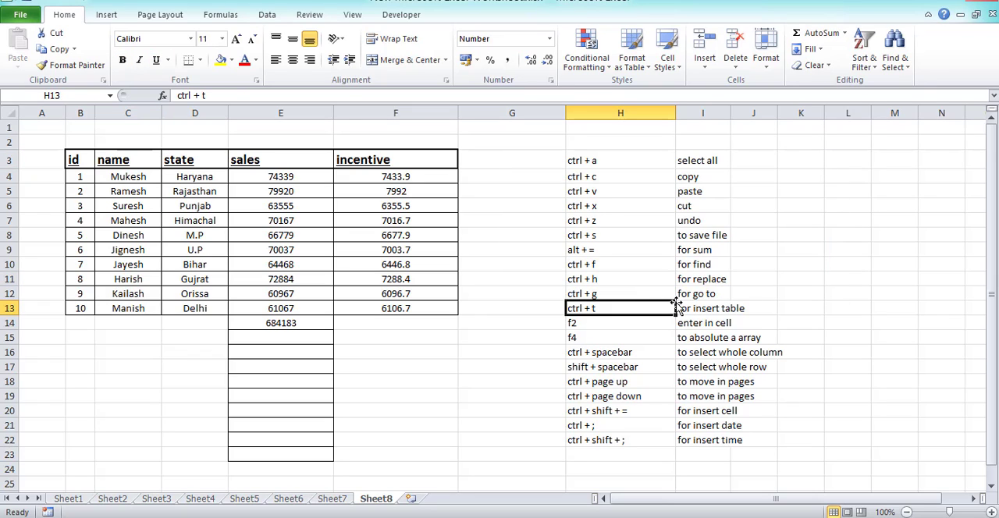
pyautogui.press('Right')
pyautogui.press('Up')
pyautogui.press('Left')
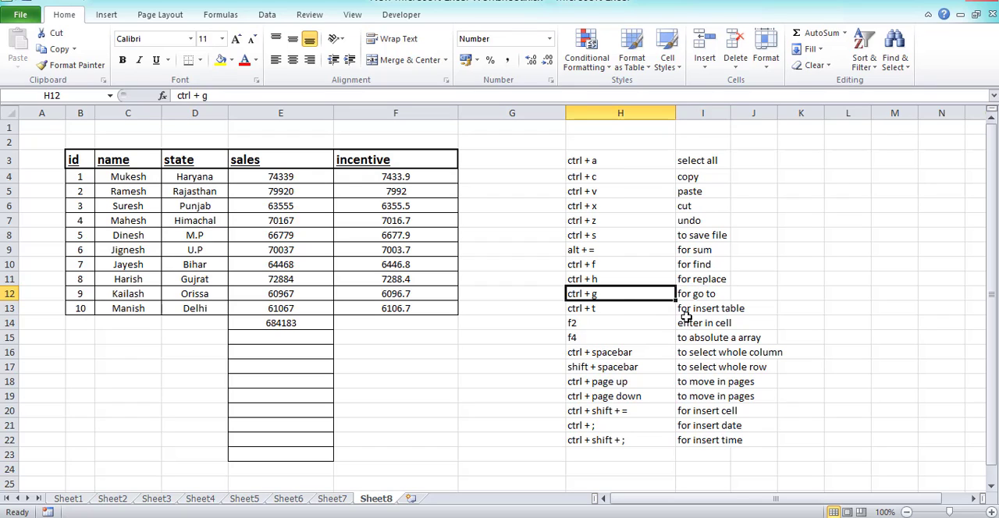
pyautogui.hotkey('ctrl', 'g')
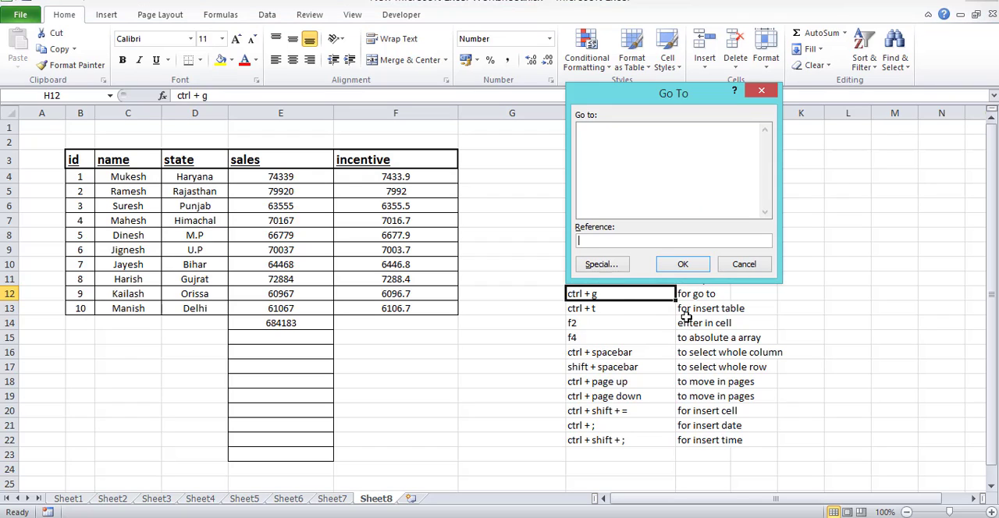
pyautogui.click(601, 264)
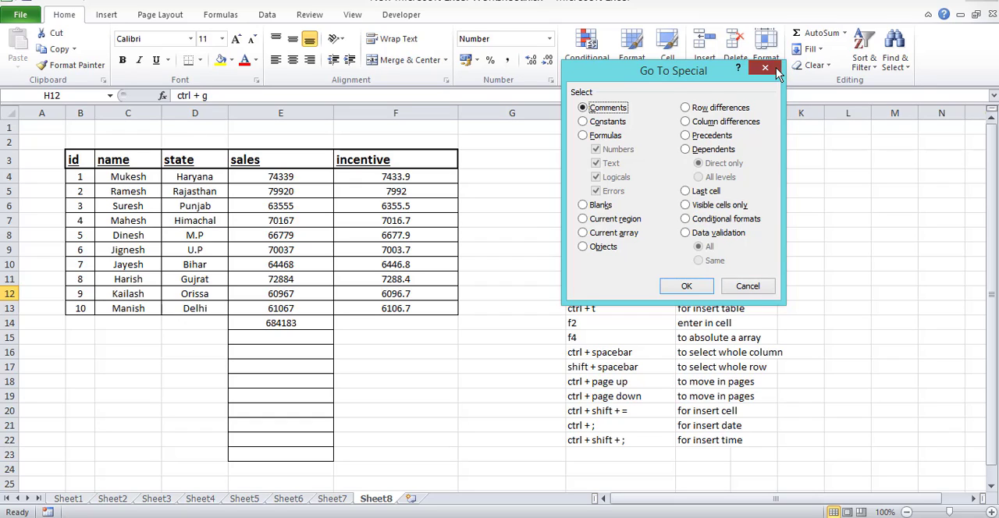
pyautogui.click(765, 69)
# Insert a table at cell B15 with the option that the table has headers turned on.
pyautogui.click(640, 311)
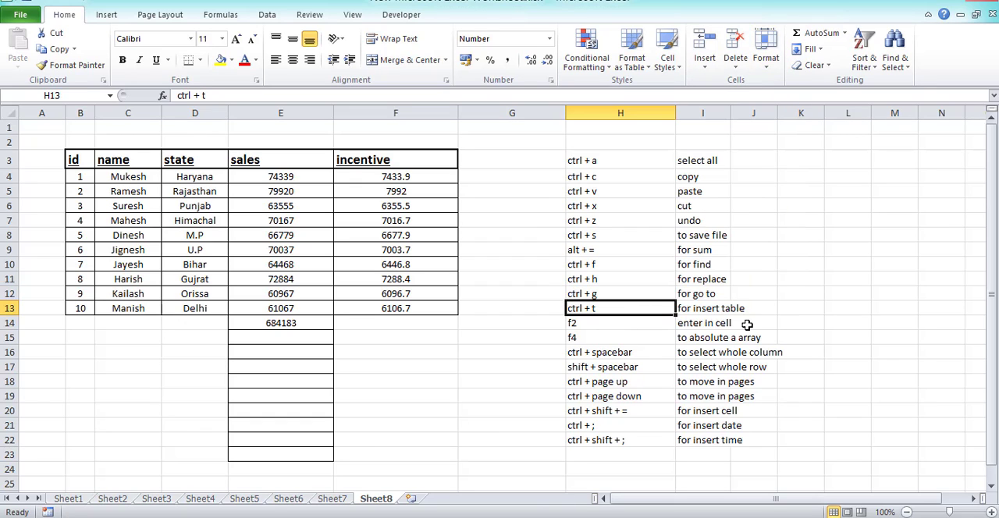
pyautogui.click(751, 309)
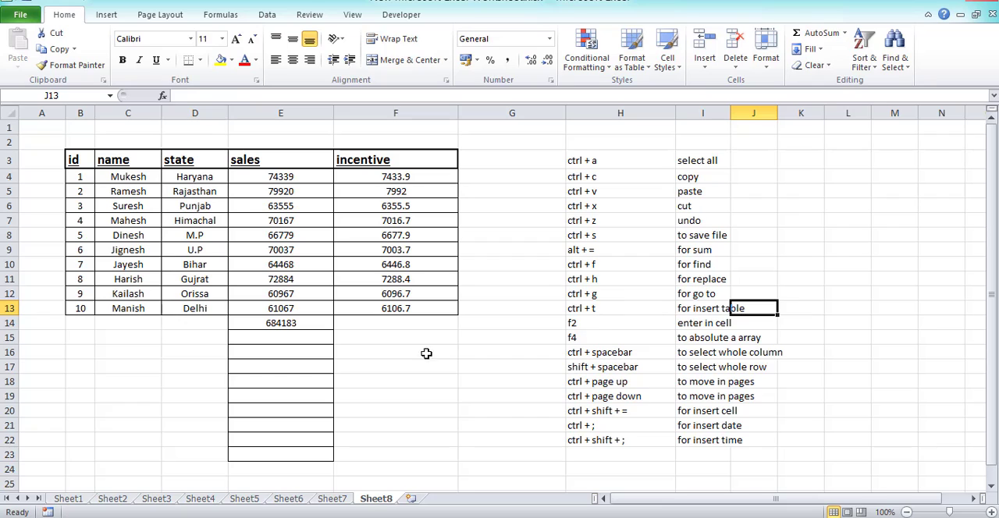
pyautogui.moveTo(87, 330); pyautogui.dragTo(84, 408)
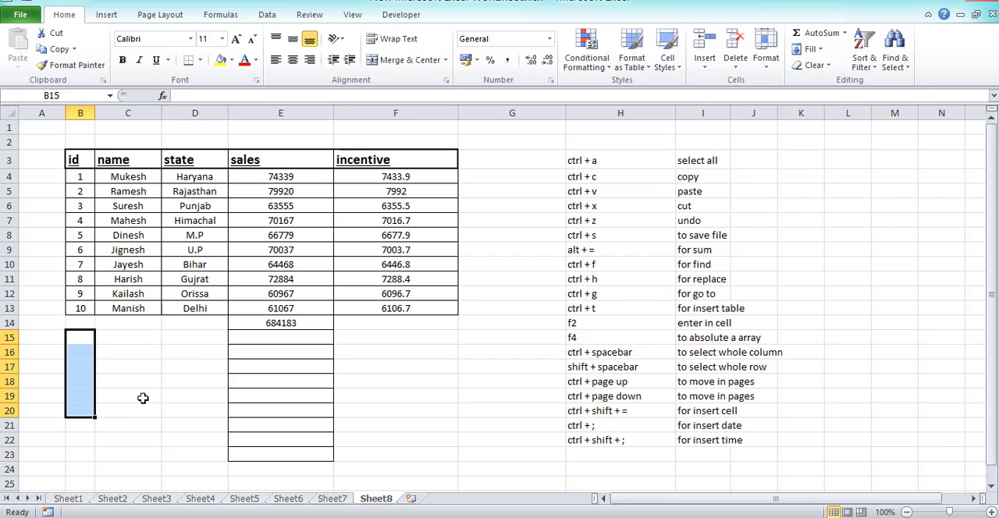
pyautogui.click(143, 396)
pyautogui.click(86, 337)
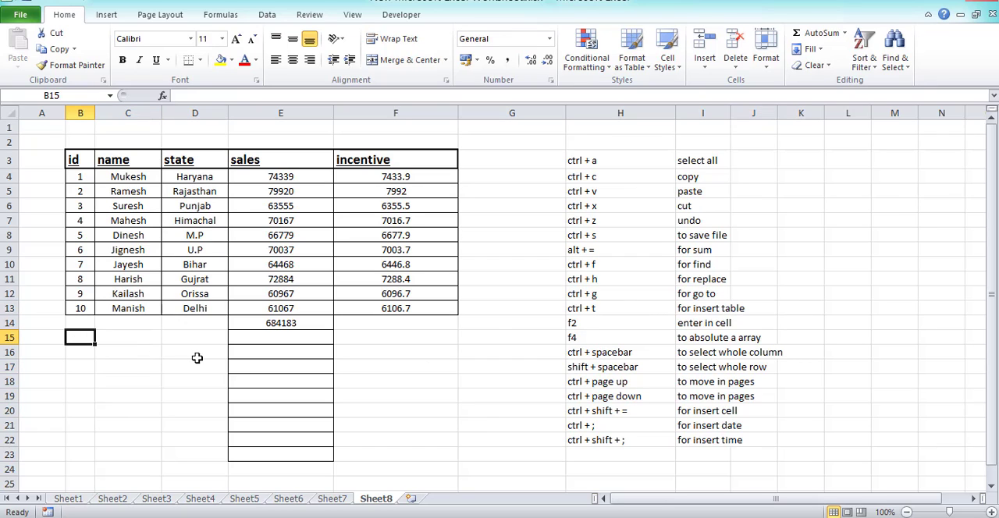
pyautogui.hotkey('ctrl', 't')
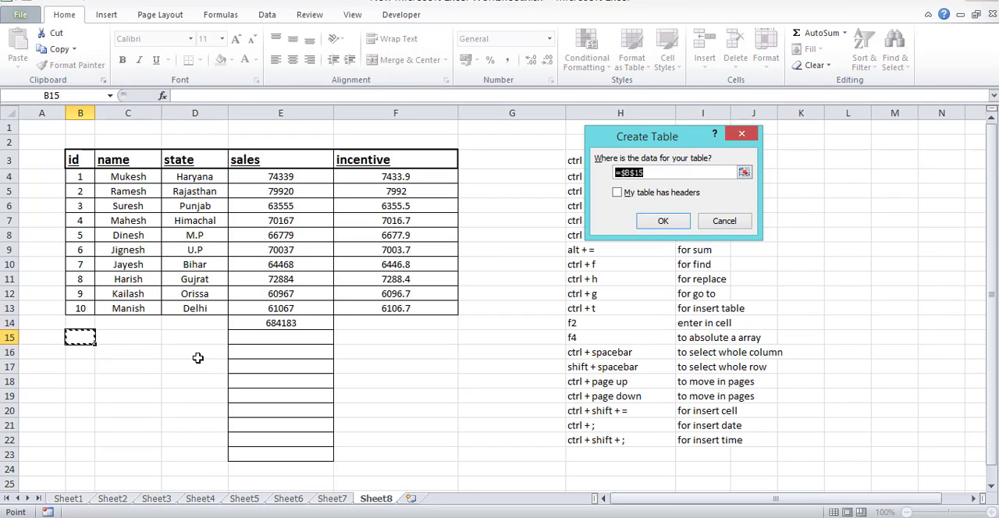
pyautogui.click(621, 193)
pyautogui.click(677, 222)
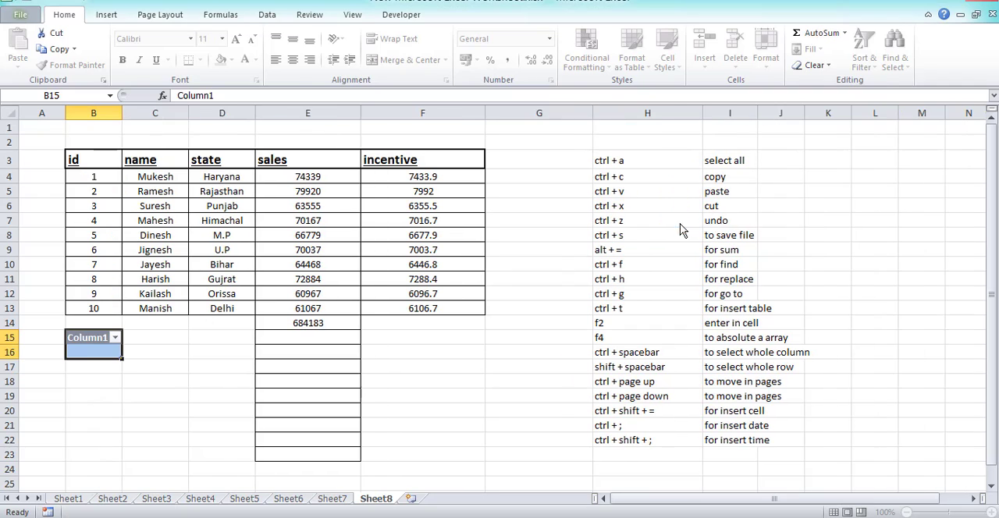
pyautogui.click(98, 353)
pyautogui.click(168, 382)
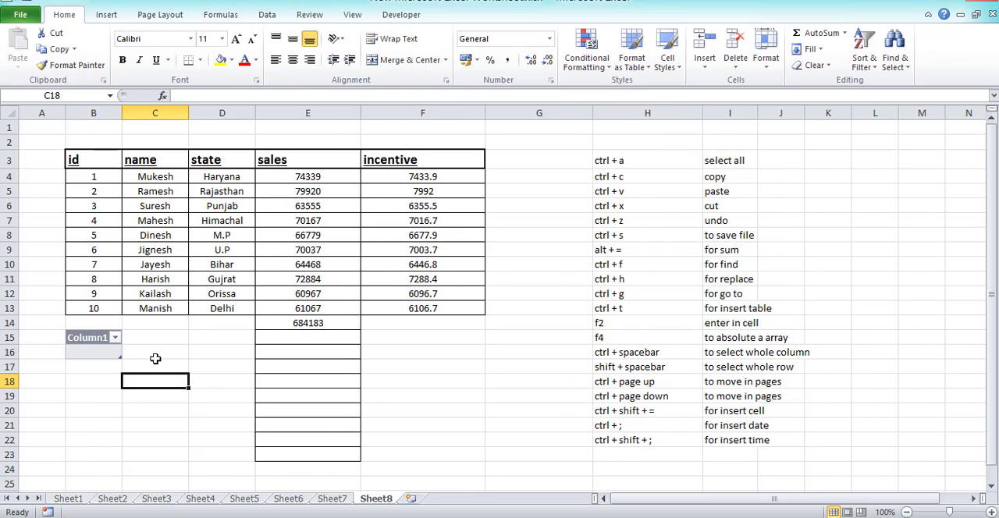
pyautogui.click(97, 354)
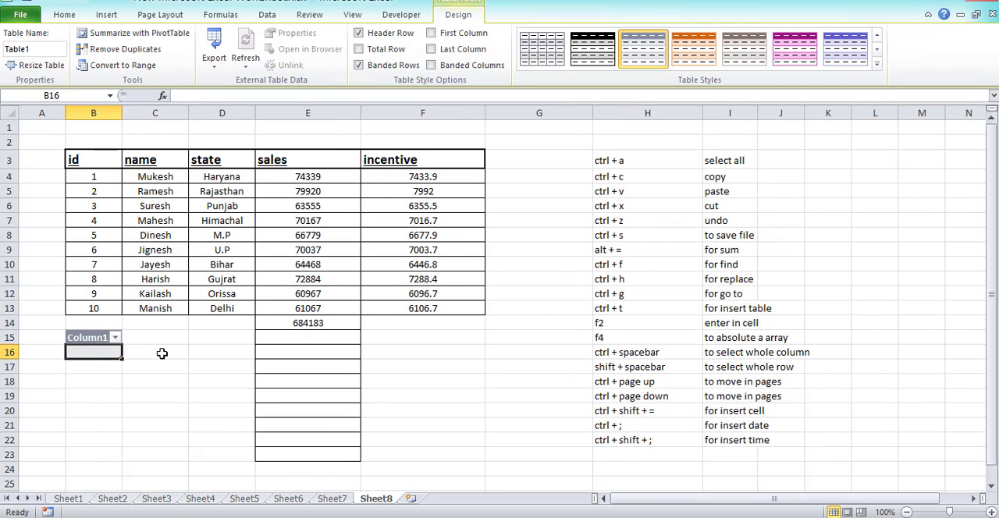
# Insert a second table with headers over the range C15:F24.
pyautogui.moveTo(140, 340); pyautogui.dragTo(389, 470)
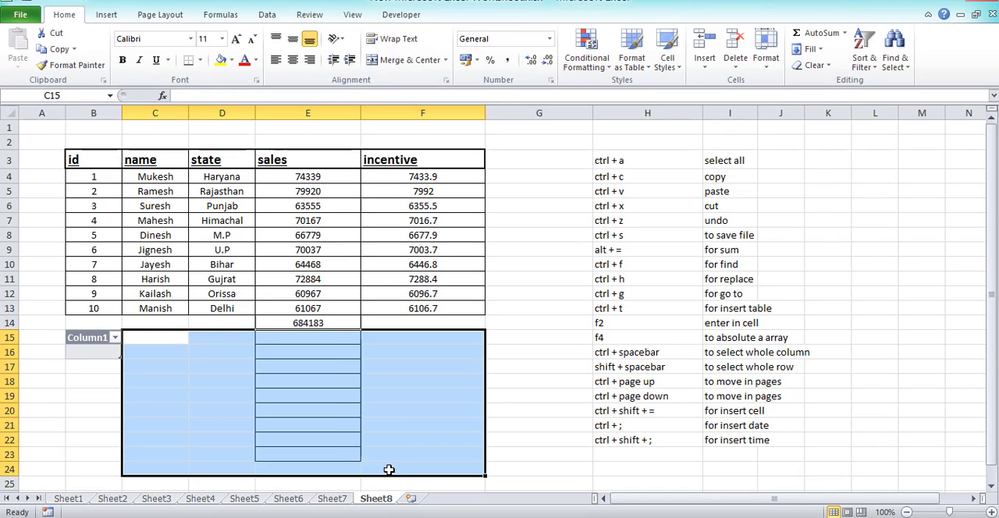
pyautogui.hotkey('ctrl', 't')
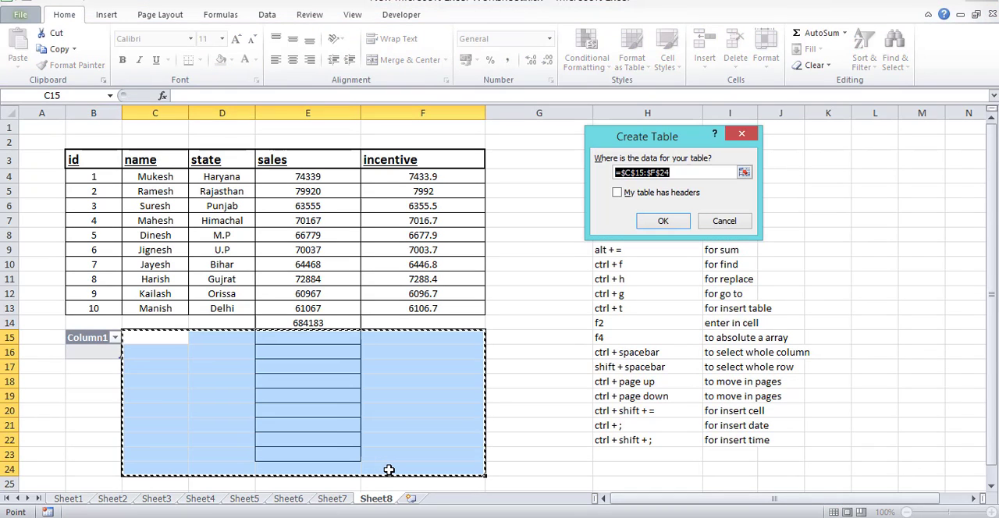
pyautogui.click(616, 194)
pyautogui.click(662, 221)
pyautogui.click(347, 382)
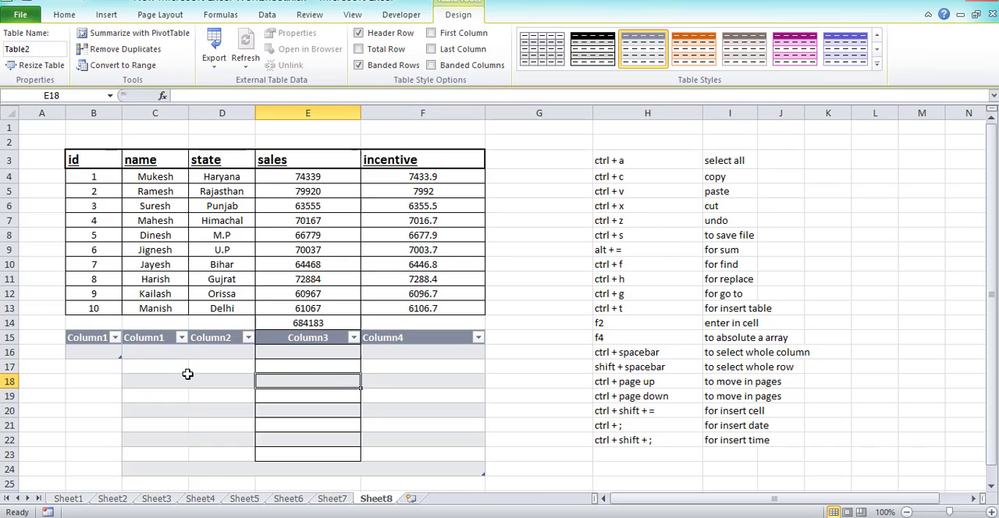
pyautogui.moveTo(160, 352); pyautogui.dragTo(412, 464)
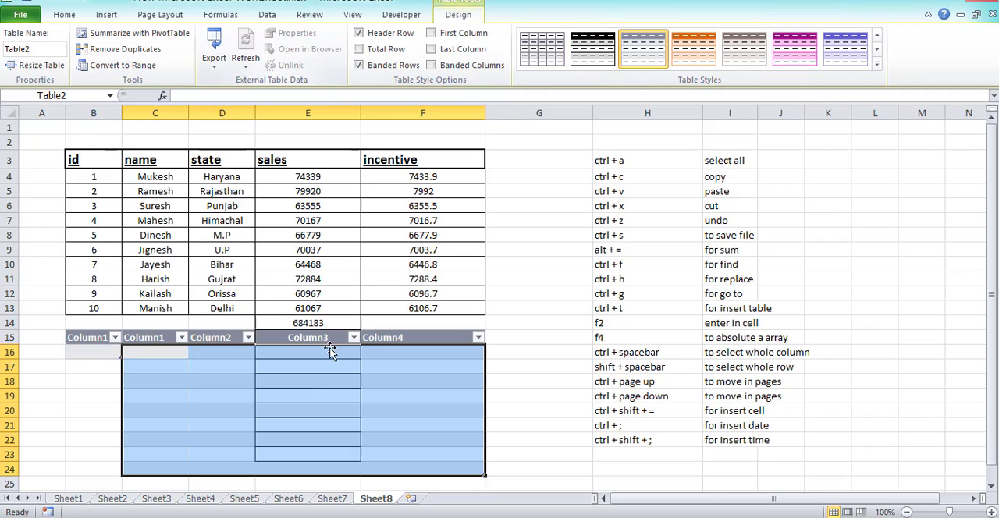
pyautogui.click(256, 388)
pyautogui.click(78, 380)
# Undo the insertion of both tables below the sales data.
pyautogui.moveTo(57, 332); pyautogui.dragTo(508, 478)
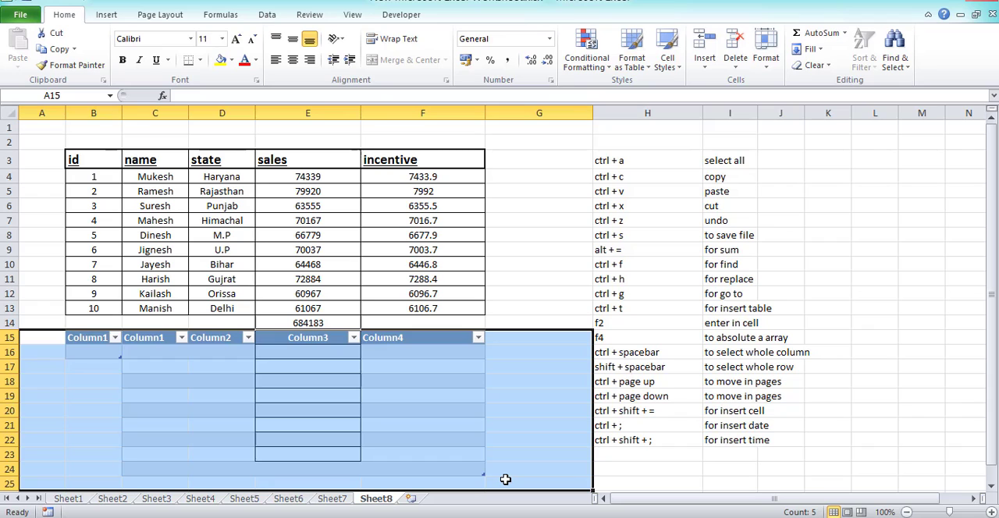
pyautogui.hotkey('ctrl', 'z')
pyautogui.hotkey('ctrl', 'z')
pyautogui.hotkey('ctrl', 'z')
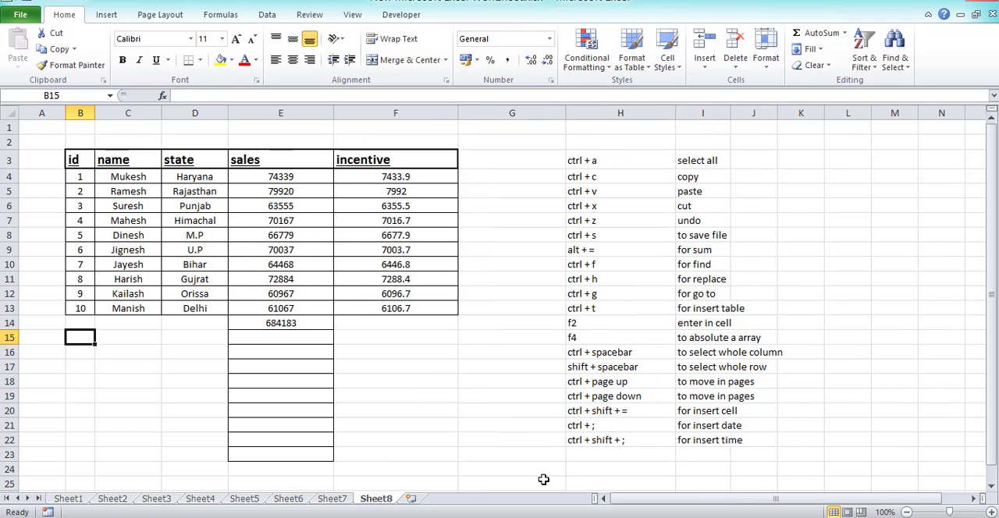
pyautogui.click(799, 338)
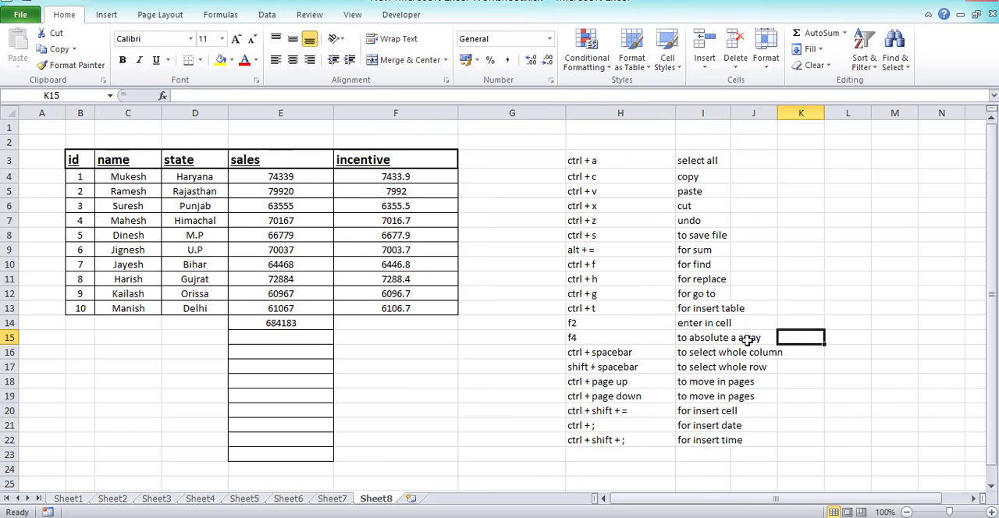
# Try overwriting the name in cell C9 with new text, cancelling each entry.
pyautogui.click(605, 323)
pyautogui.click(706, 325)
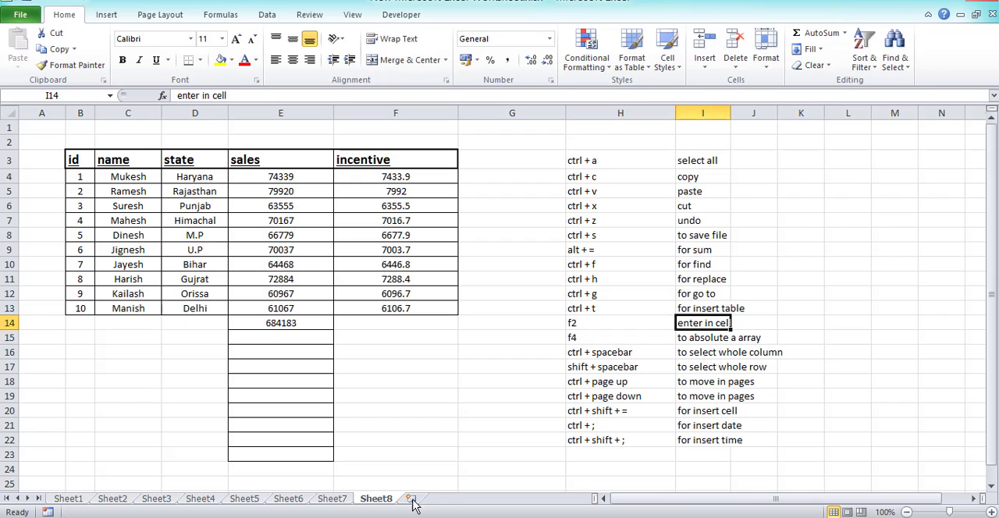
pyautogui.click(144, 222)
pyautogui.click(128, 265)
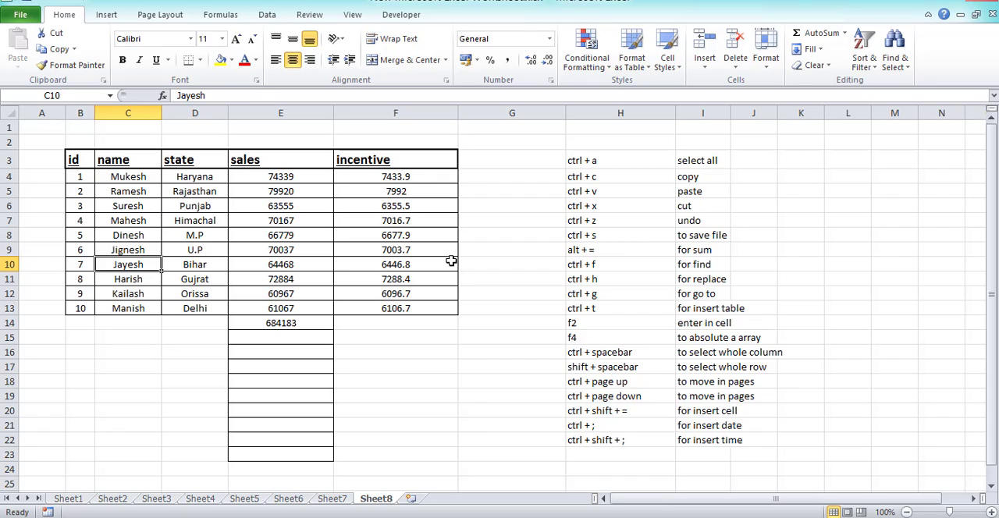
pyautogui.press('Down')
pyautogui.press('Up')
pyautogui.press('Up')
pyautogui.write('n')
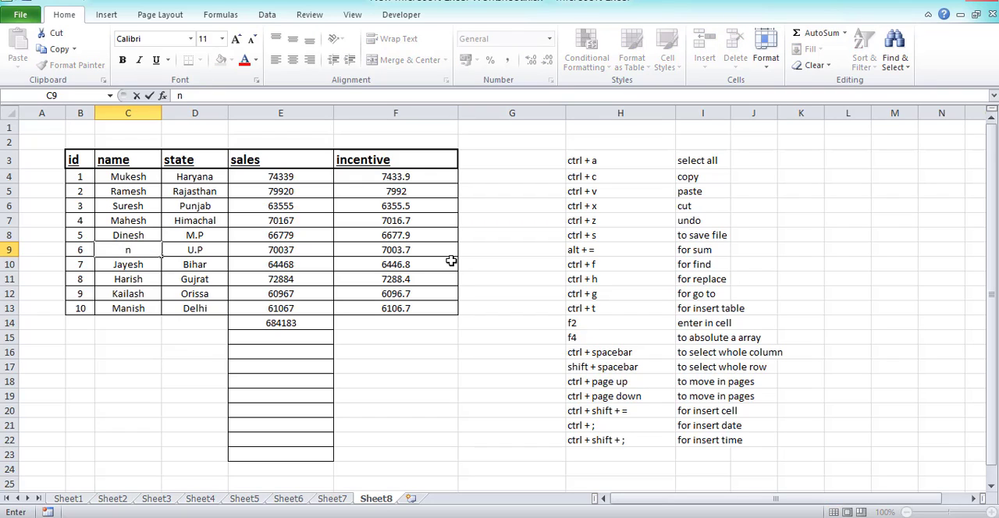
pyautogui.press('Escape')
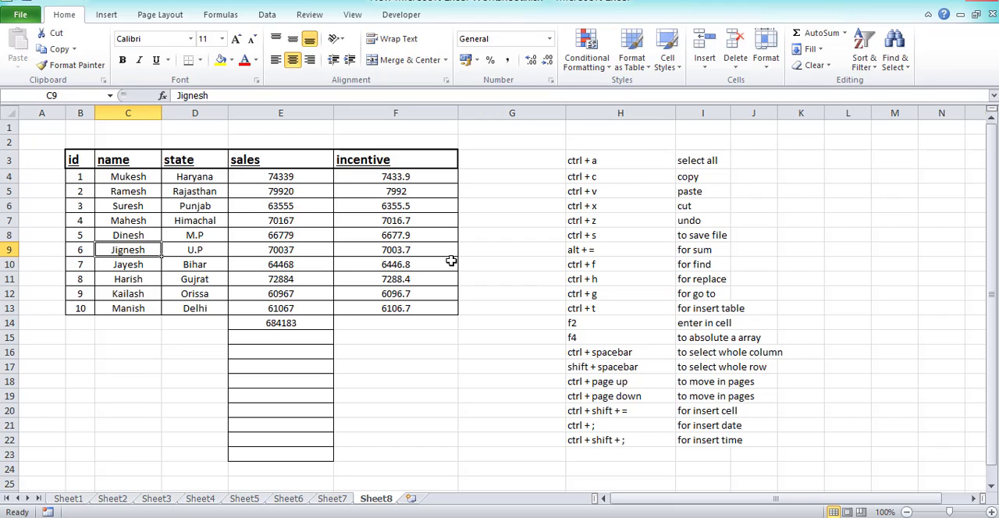
pyautogui.write('harish')
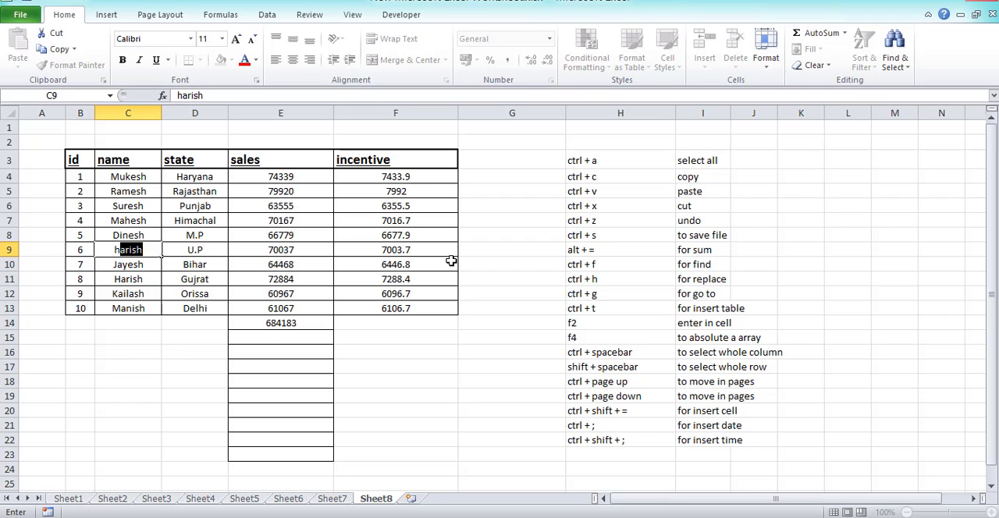
pyautogui.press('Escape')
pyautogui.press('Return')
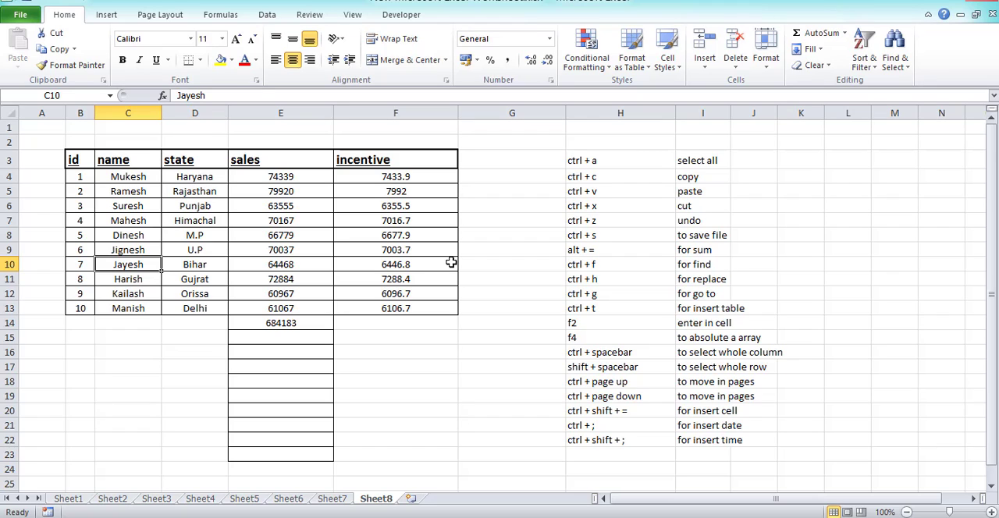
# Open cell C10 for in-cell editing, try a change at the end of the name, and restore its text.
pyautogui.press('F2')
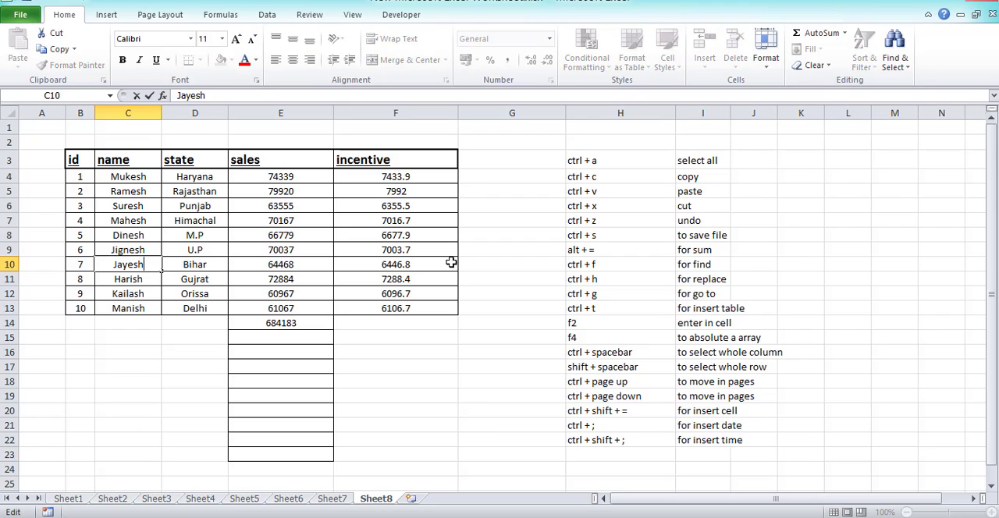
pyautogui.write('h')
pyautogui.press('BackSpace')
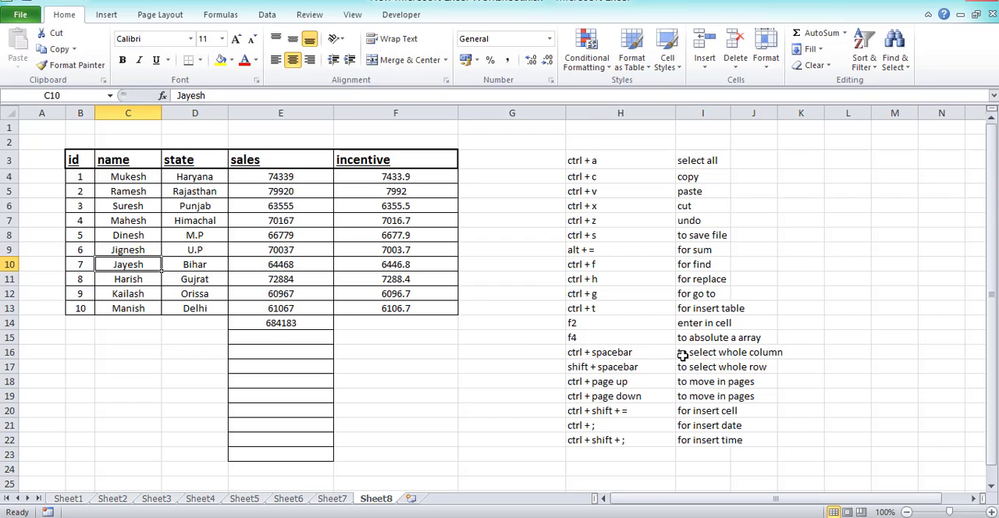
# Examine the f4 shortcut entry in row 15 and the incentive formula in cell F4.
pyautogui.click(626, 336)
pyautogui.click(754, 343)
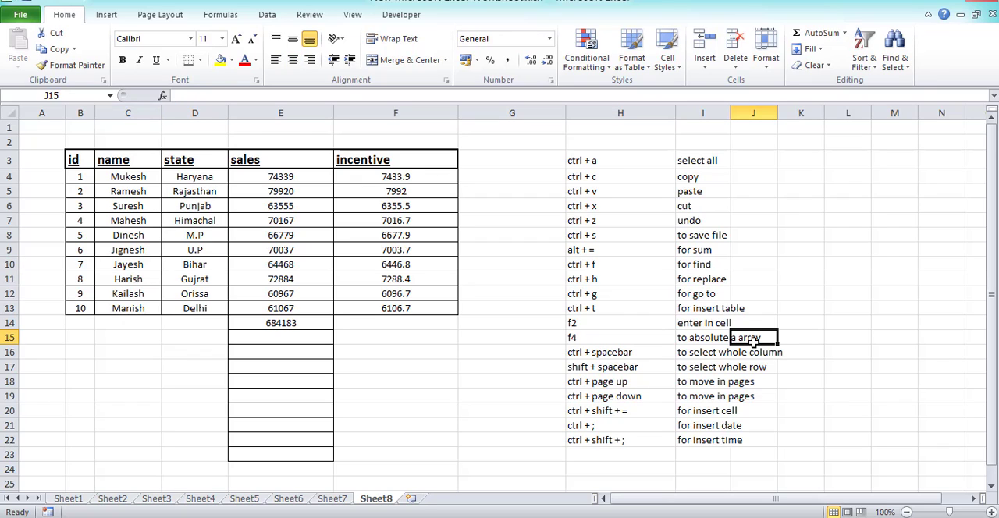
pyautogui.click(265, 177)
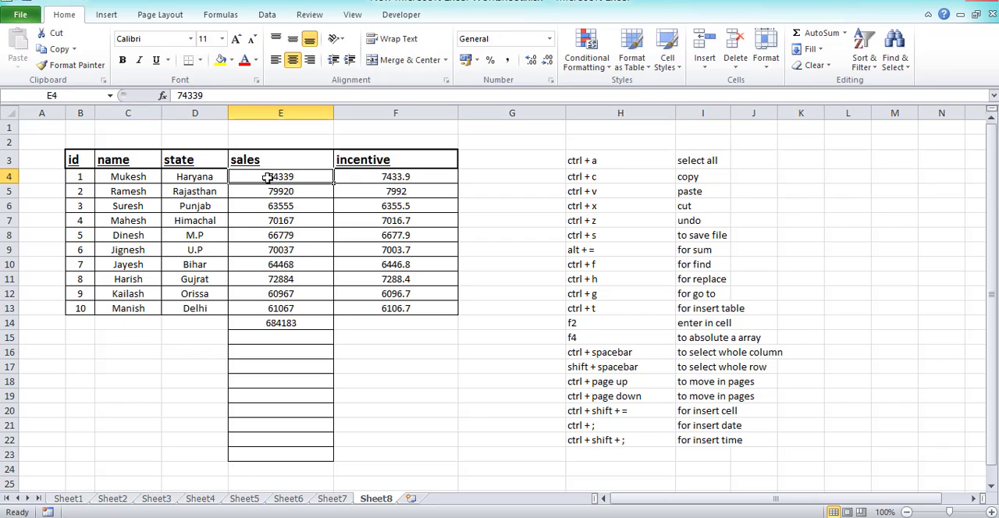
pyautogui.click(396, 175)
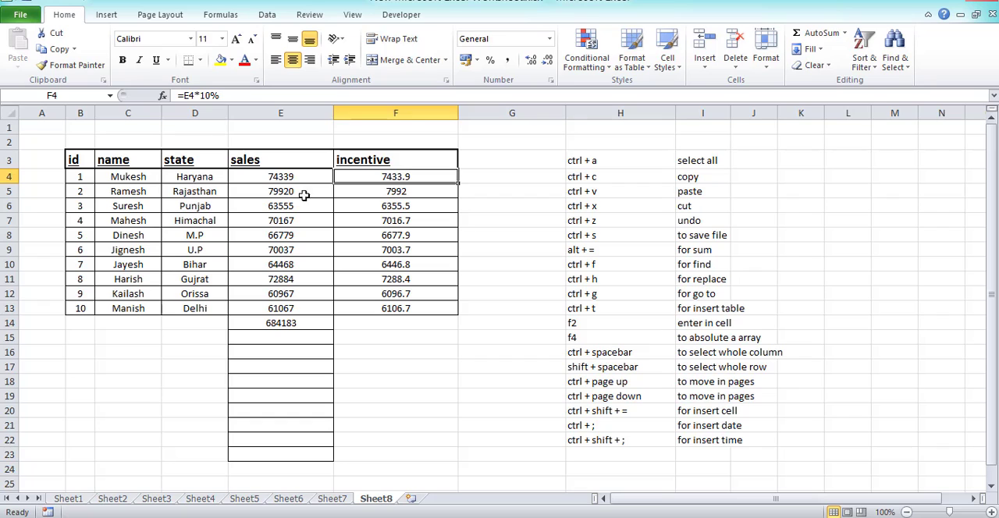
pyautogui.click(213, 181)
pyautogui.click(445, 181)
# Highlight the name entries in C4:C13, and the full sales table range B3:F13.
pyautogui.moveTo(142, 183); pyautogui.dragTo(132, 309)
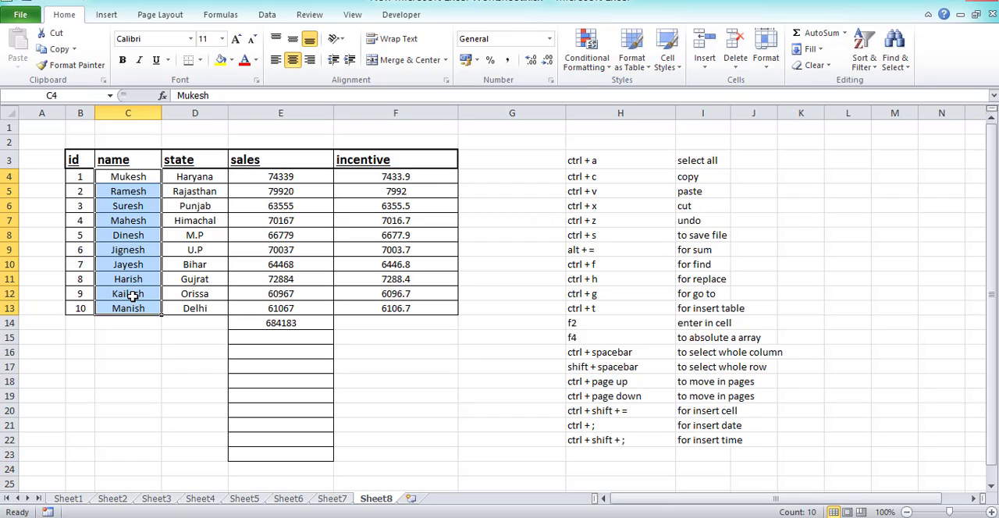
pyautogui.click(119, 180)
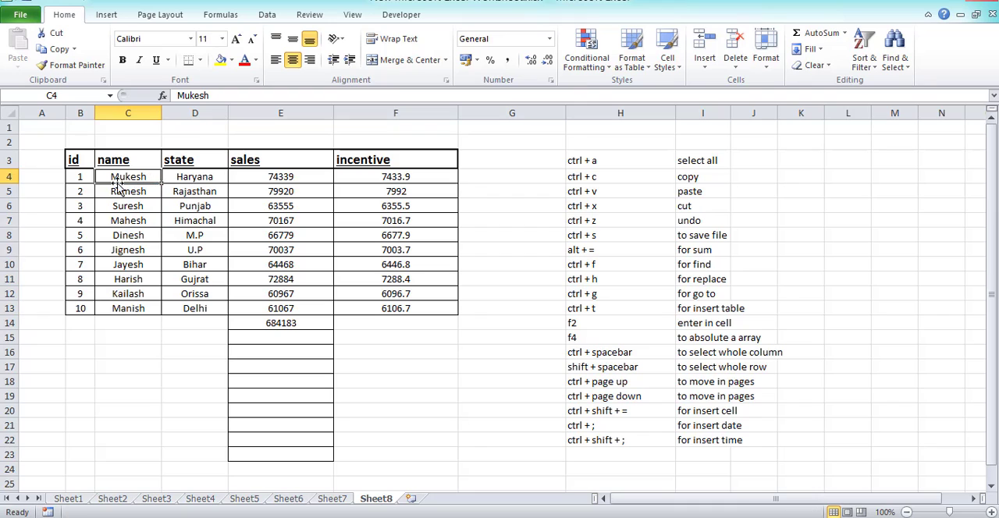
pyautogui.moveTo(78, 165); pyautogui.dragTo(433, 320)
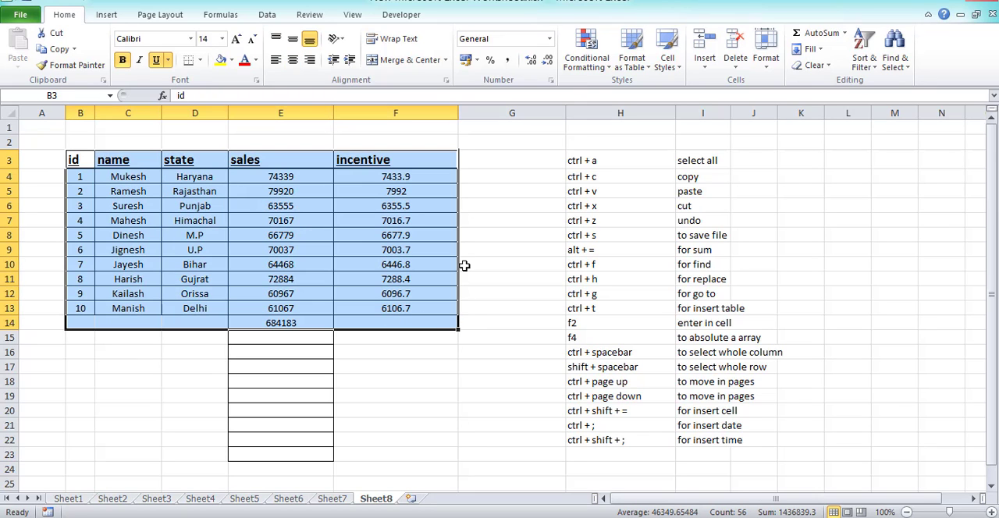
pyautogui.click(445, 221)
pyautogui.click(73, 163)
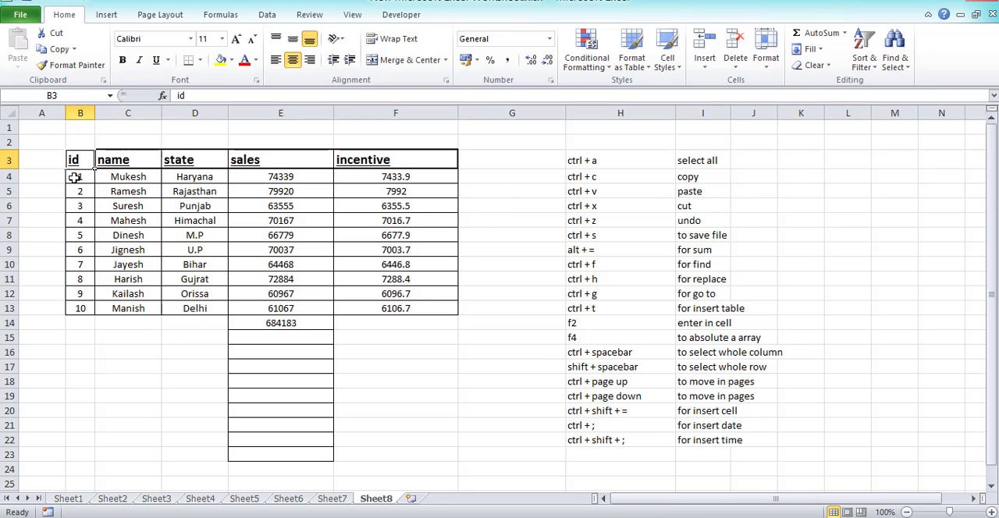
pyautogui.moveTo(75, 164); pyautogui.dragTo(453, 311)
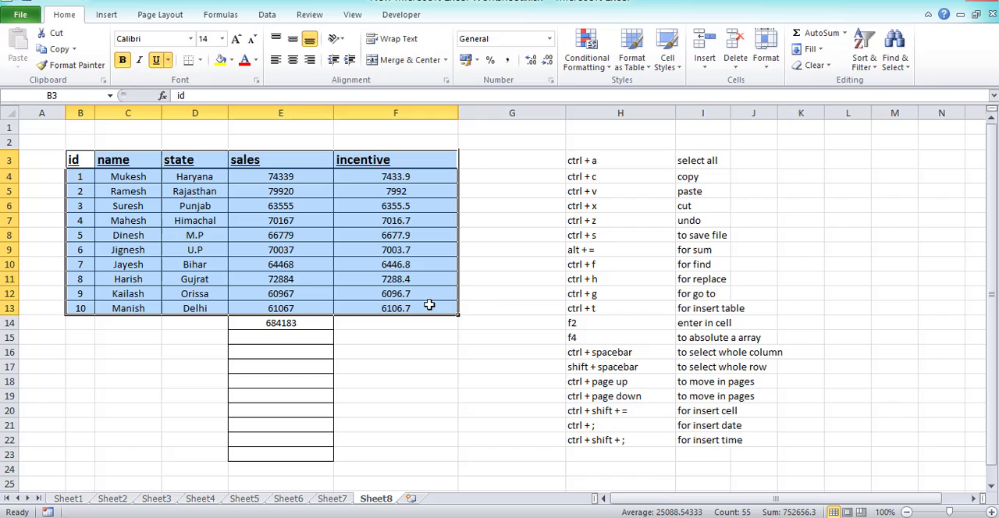
pyautogui.click(572, 340)
# Select the entire state column D, first from its column heading and again from cell D10.
pyautogui.click(628, 355)
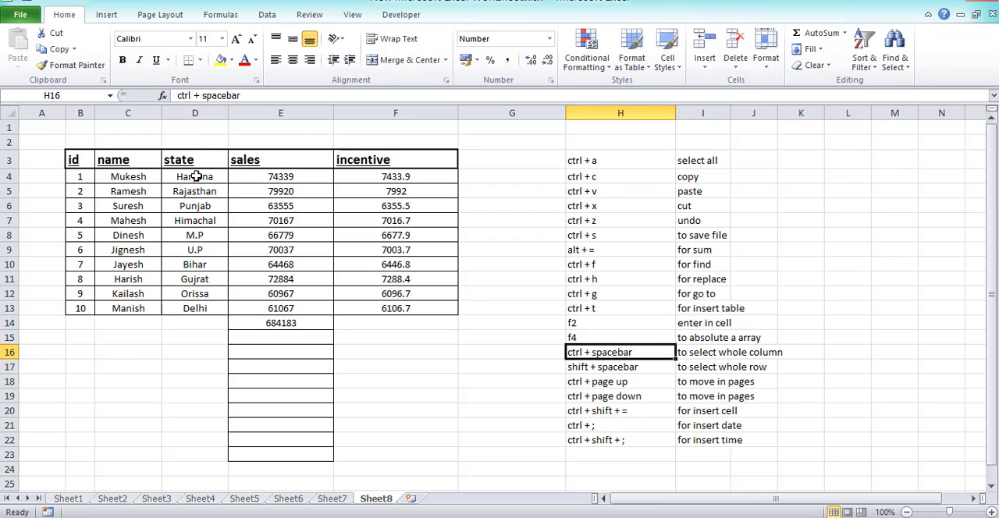
pyautogui.click(199, 113)
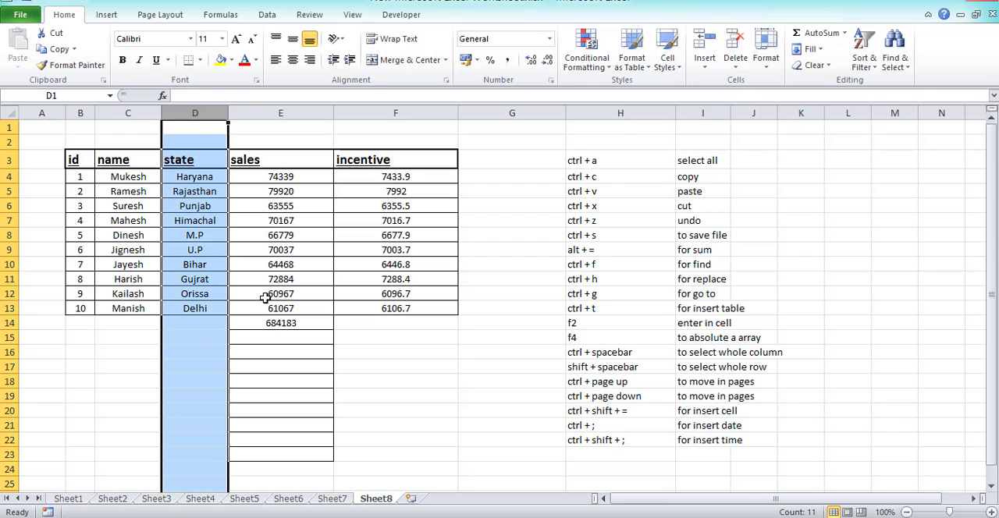
pyautogui.click(259, 296)
pyautogui.click(220, 264)
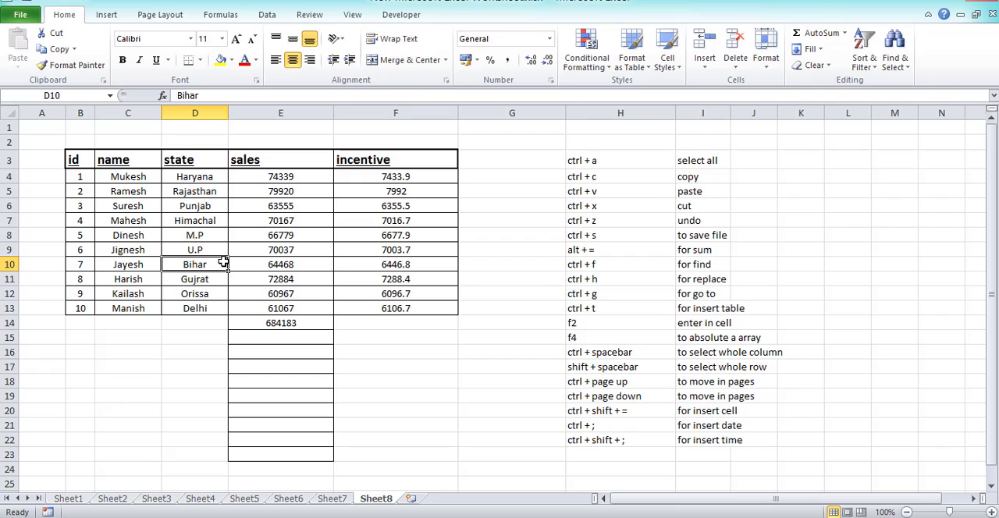
pyautogui.hotkey('ctrl', 'space')
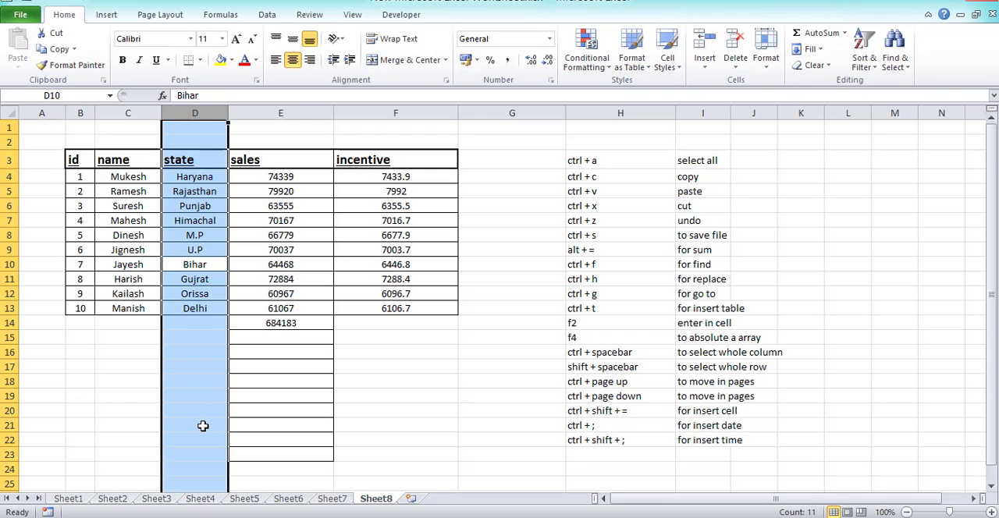
# Check how far down the sheet the column D selection extends, and deselect it at cell G18.
pyautogui.scroll(-20, 203, 425)
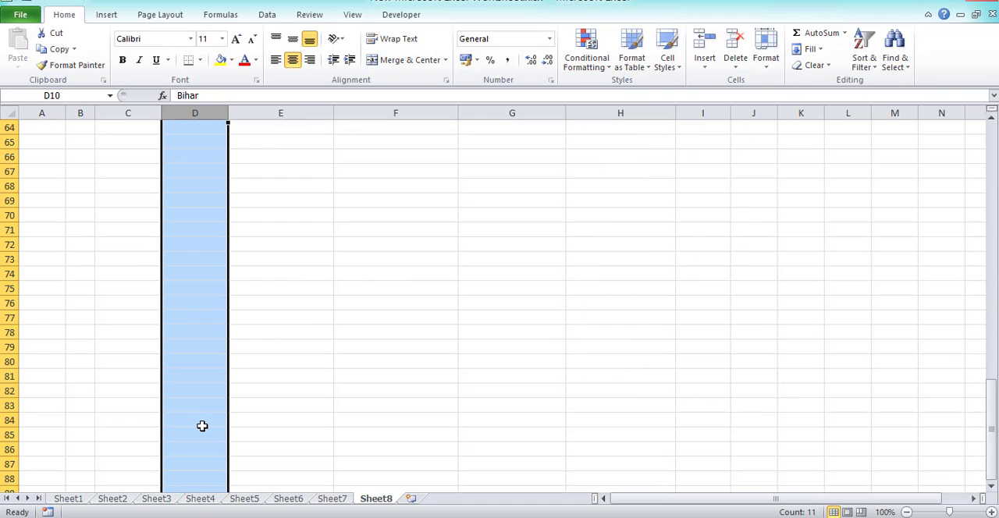
pyautogui.scroll(15, 202, 425)
pyautogui.scroll(1, 195, 426)
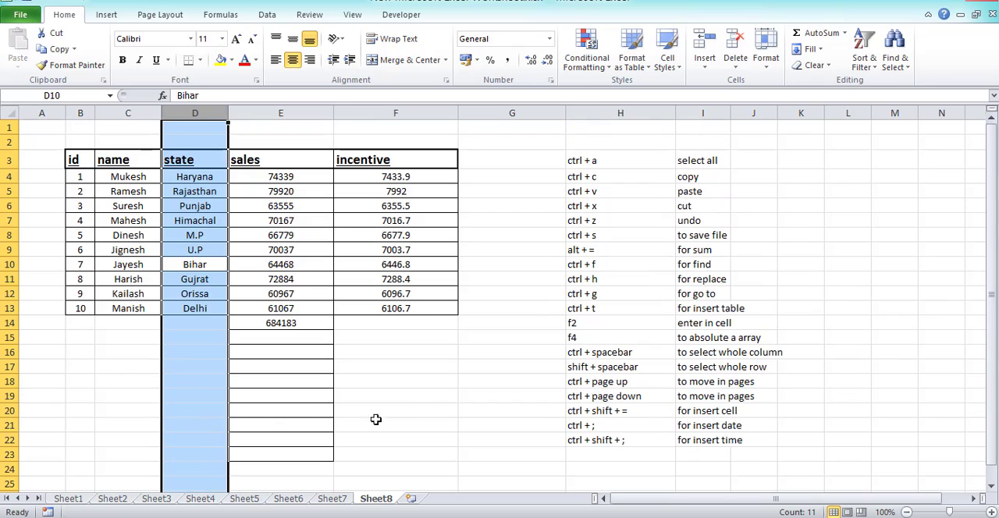
pyautogui.click(461, 385)
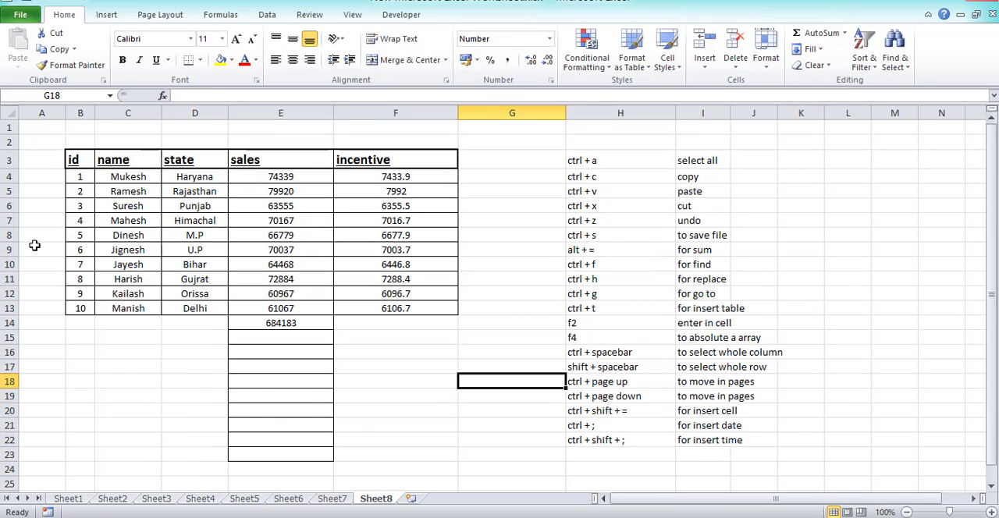
# Highlight the row 9 record across A9:F9, and select cells A9 and B9 individually.
pyautogui.moveTo(33, 246); pyautogui.dragTo(445, 250)
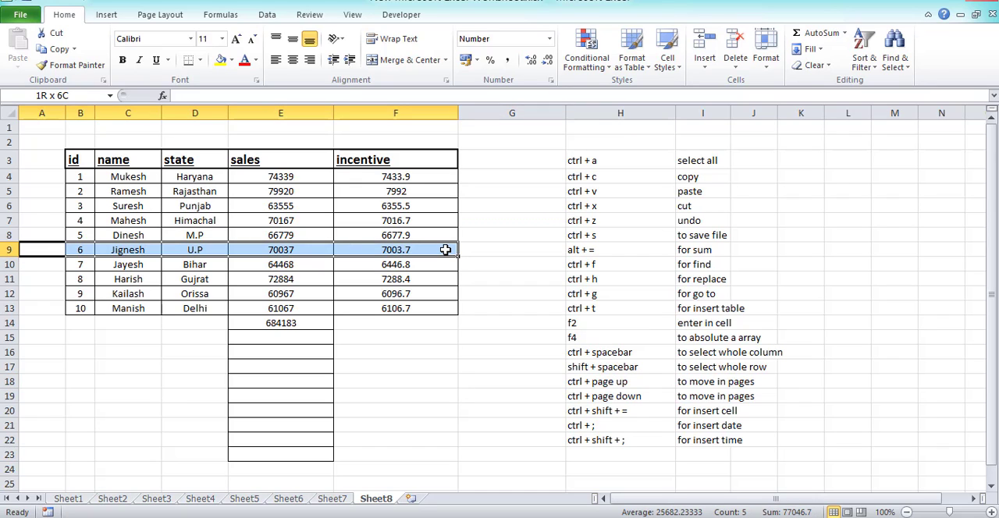
pyautogui.click(31, 308)
pyautogui.click(51, 252)
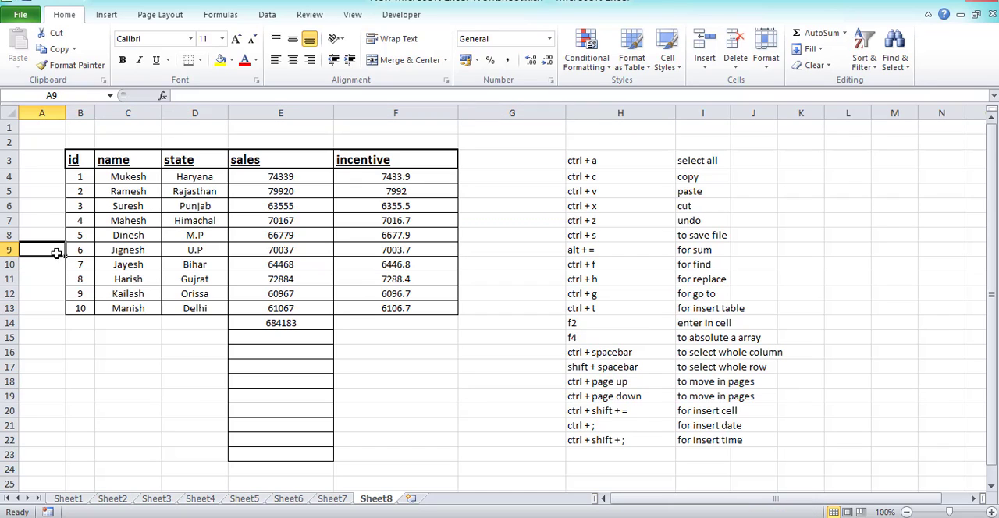
pyautogui.click(89, 248)
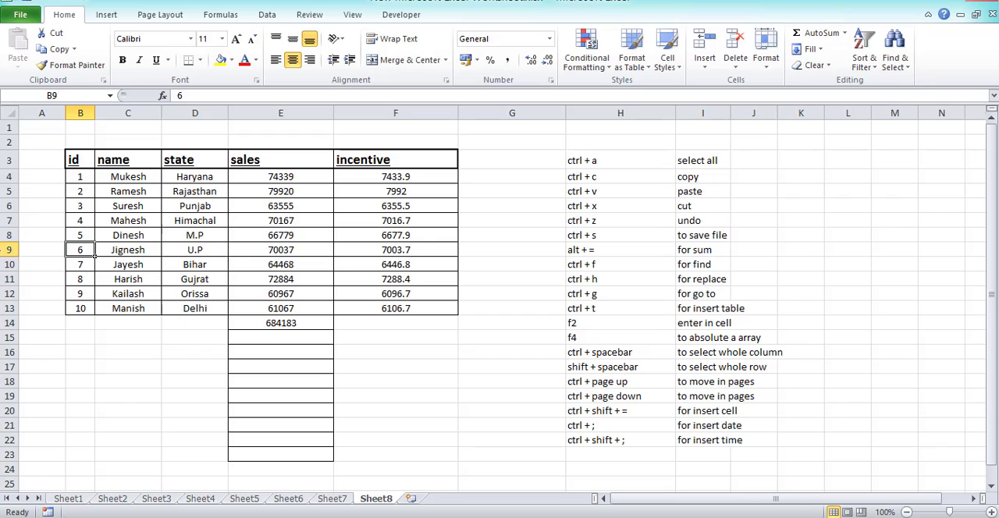
# Select the entire row 9 starting from cell A9, and deselect it at cell F19.
pyautogui.click(9, 250)
pyautogui.click(44, 303)
pyautogui.click(55, 250)
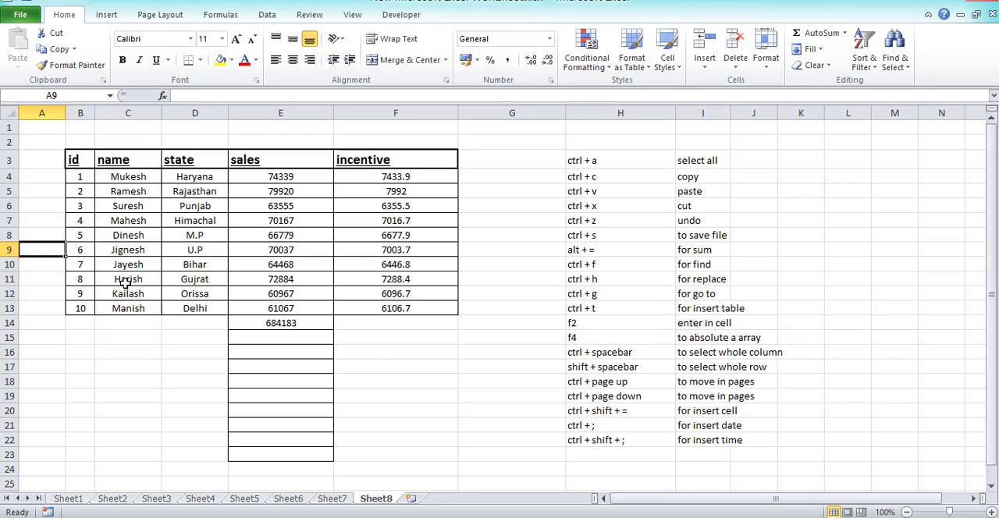
pyautogui.hotkey('shift', 'space')
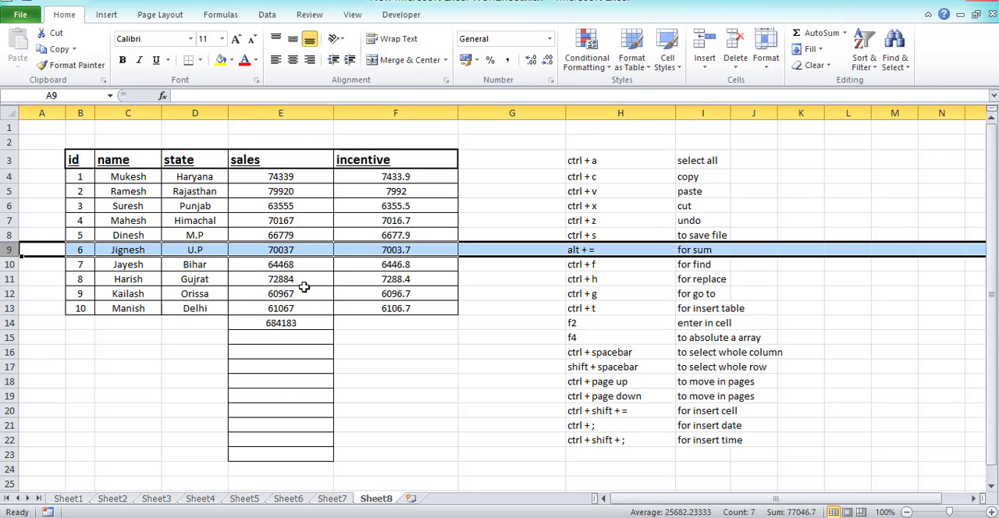
pyautogui.moveTo(632, 503); pyautogui.dragTo(582, 502)
pyautogui.click(376, 395)
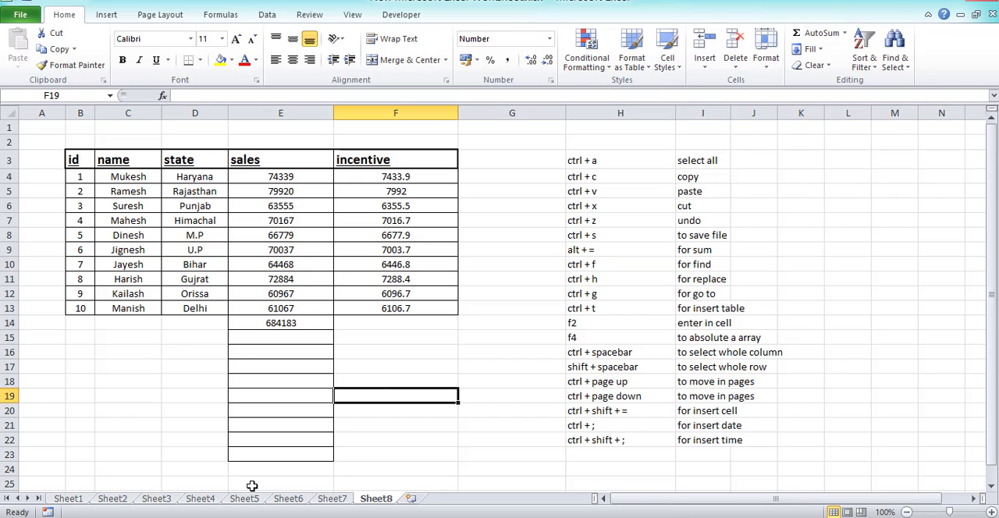
# Move back through the worksheets one at a time from Sheet8 to Sheet1.
pyautogui.click(611, 386)
pyautogui.click(500, 423)
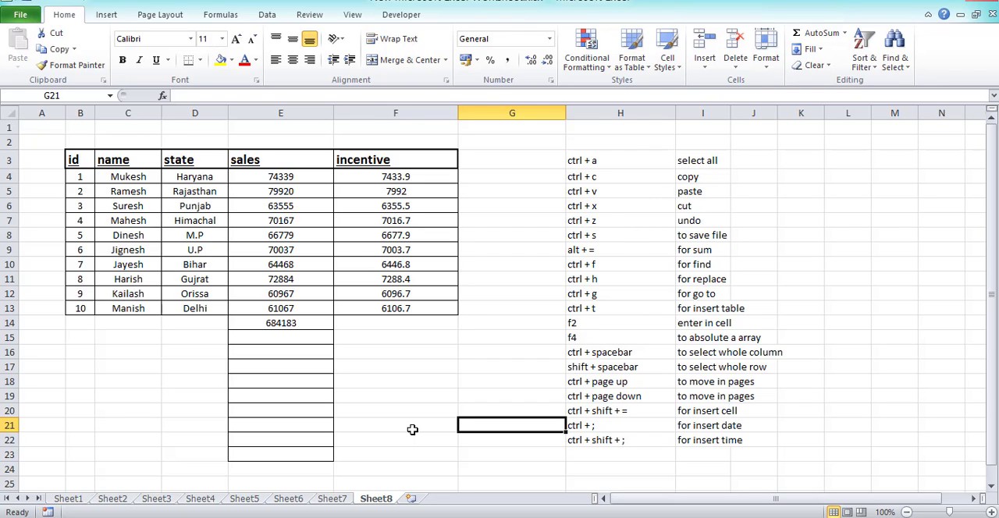
pyautogui.hotkey('ctrl', 'pageup')
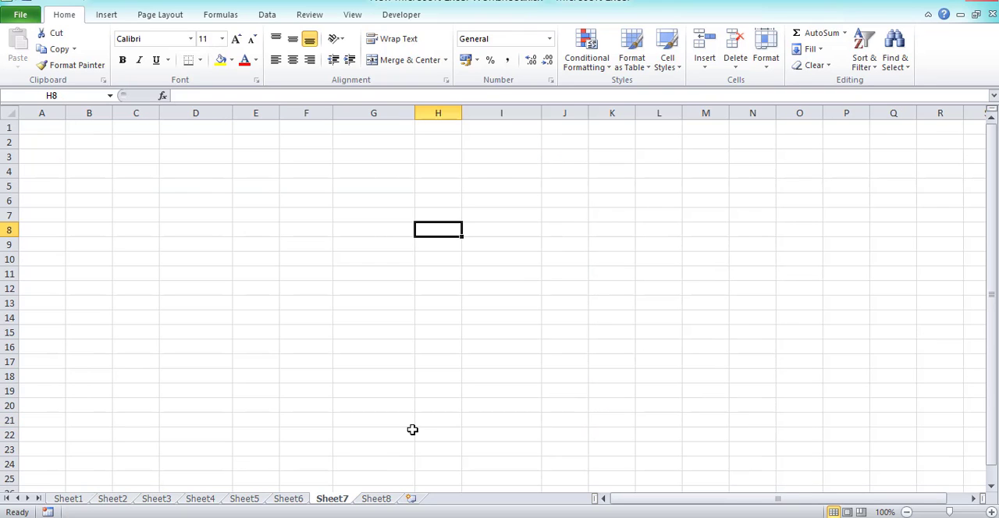
pyautogui.hotkey('ctrl', 'pageup')
pyautogui.hotkey('ctrl', 'pageup')
pyautogui.hotkey('ctrl', 'pageup')
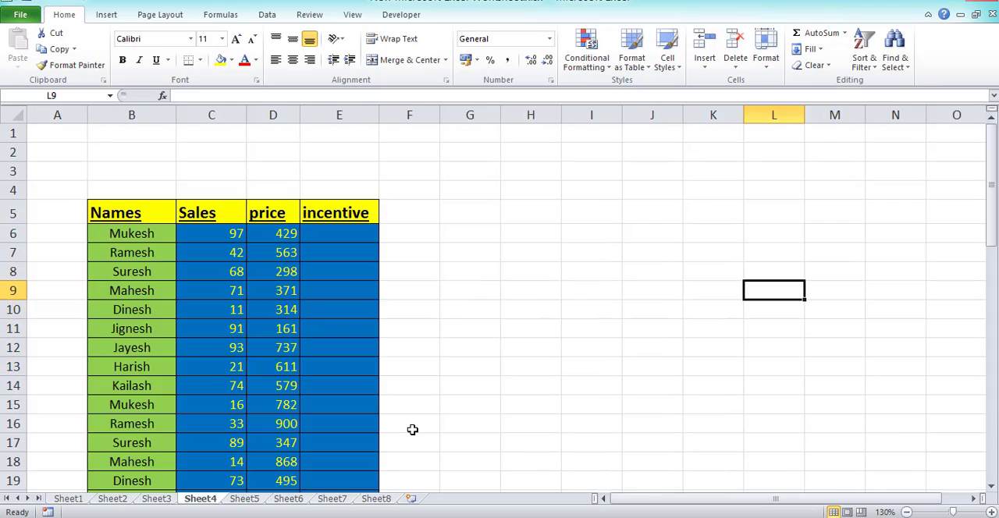
pyautogui.hotkey('ctrl', 'pageup')
pyautogui.hotkey('ctrl', 'pageup')
pyautogui.hotkey('ctrl', 'pageup')
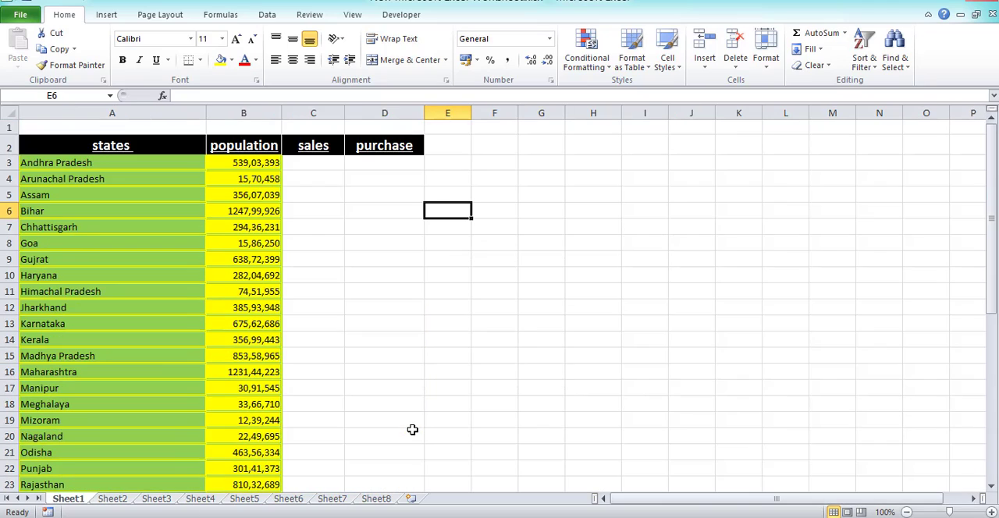
# Move forward through the worksheets from Sheet1 to Sheet8.
pyautogui.hotkey('ctrl', 'pagedown')
pyautogui.hotkey('ctrl', 'pagedown')
pyautogui.hotkey('ctrl', 'pagedown')
pyautogui.hotkey('ctrl', 'pagedown')
pyautogui.hotkey('ctrl', 'pagedown')
pyautogui.hotkey('ctrl', 'pagedown')
pyautogui.hotkey('ctrl', 'pagedown')
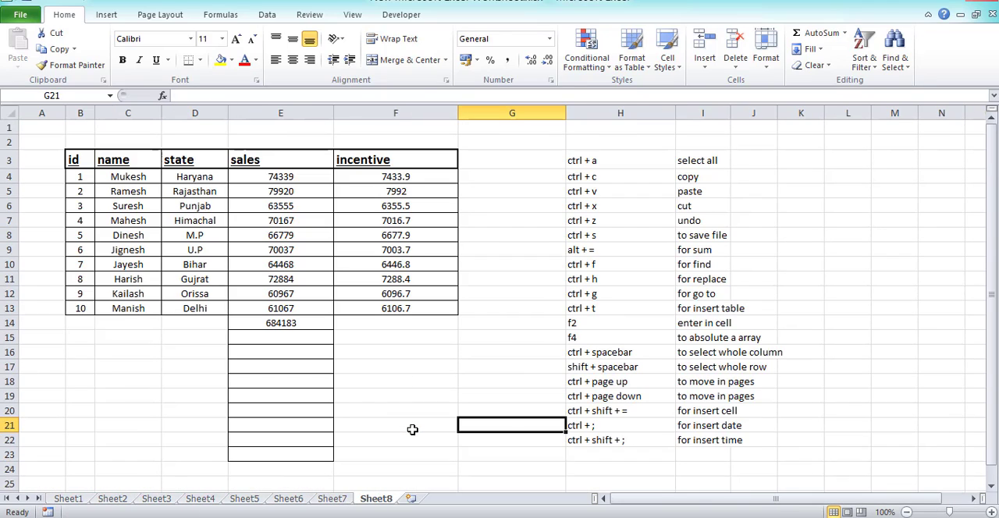
# Select the ctrl + page down entry in H19, and cycle back to Sheet1 and forward again to Sheet8.
pyautogui.click(636, 398)
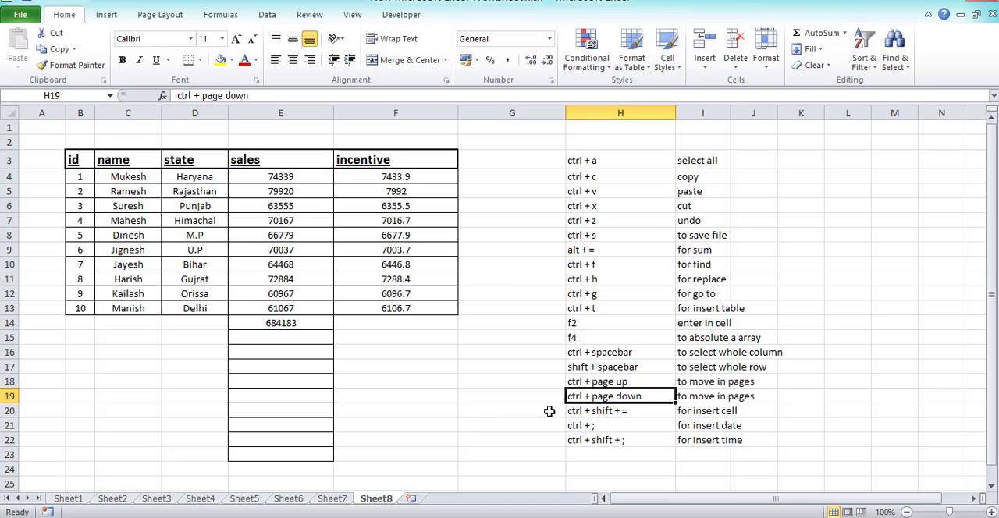
pyautogui.hotkey('ctrl', 'pageup')
pyautogui.hotkey('ctrl', 'pageup')
pyautogui.hotkey('ctrl', 'pageup')
pyautogui.hotkey('ctrl', 'pageup')
pyautogui.hotkey('ctrl', 'pageup')
pyautogui.hotkey('ctrl', 'pageup')
pyautogui.hotkey('ctrl', 'pageup')
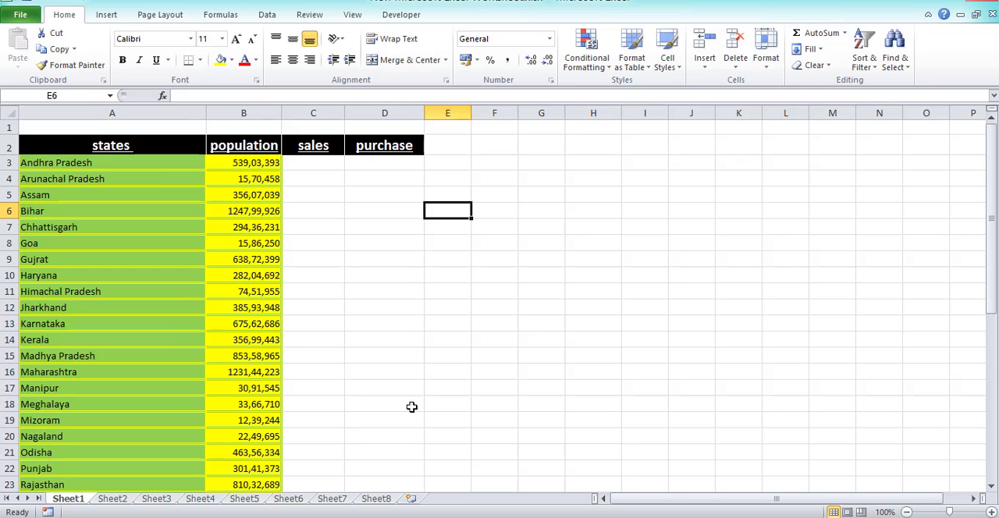
pyautogui.hotkey('ctrl', 'pagedown')
pyautogui.hotkey('ctrl', 'pagedown')
pyautogui.hotkey('ctrl', 'pagedown')
pyautogui.hotkey('ctrl', 'pagedown')
pyautogui.hotkey('ctrl', 'pagedown')
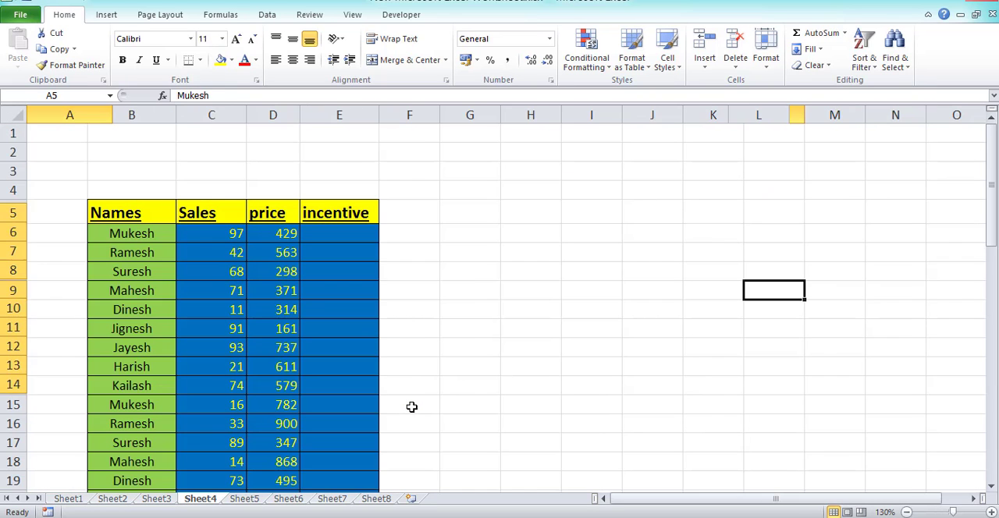
pyautogui.hotkey('ctrl', 'pagedown')
pyautogui.hotkey('ctrl', 'pagedown')
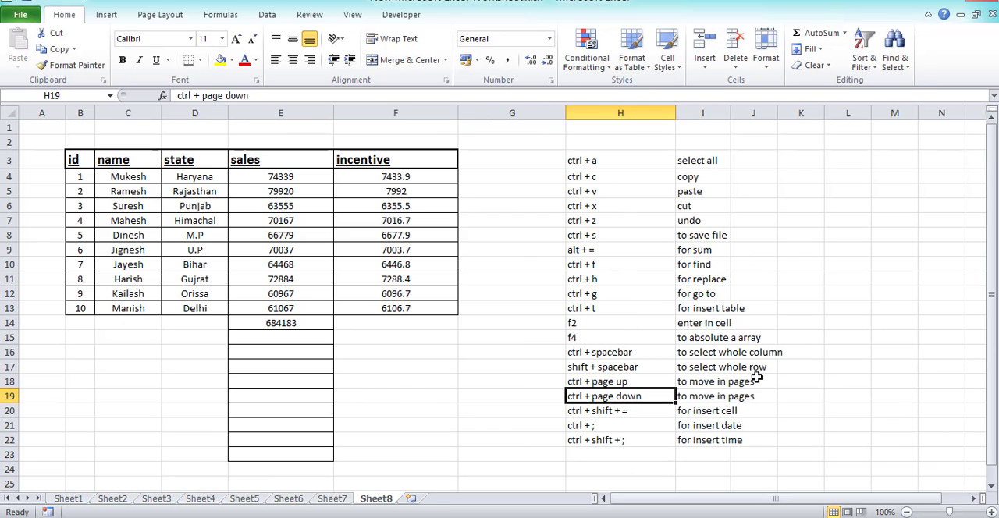
# Insert a blank cell at A4, shifting the existing row 4 cells right.
pyautogui.click(628, 411)
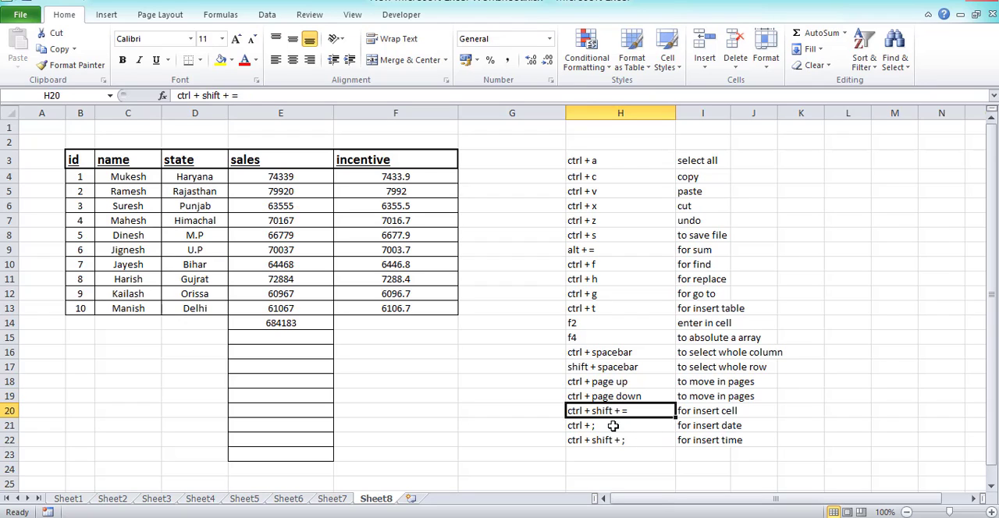
pyautogui.click(304, 381)
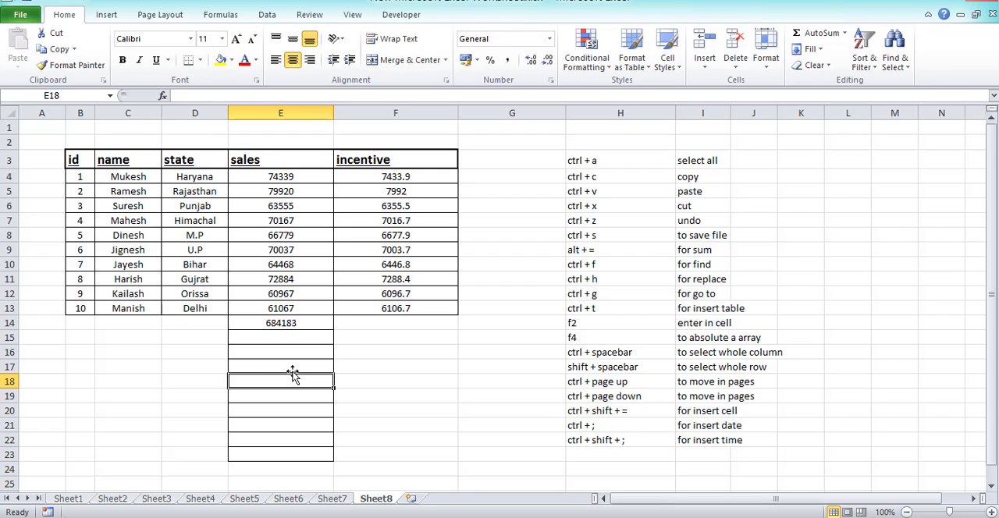
pyautogui.click(36, 174)
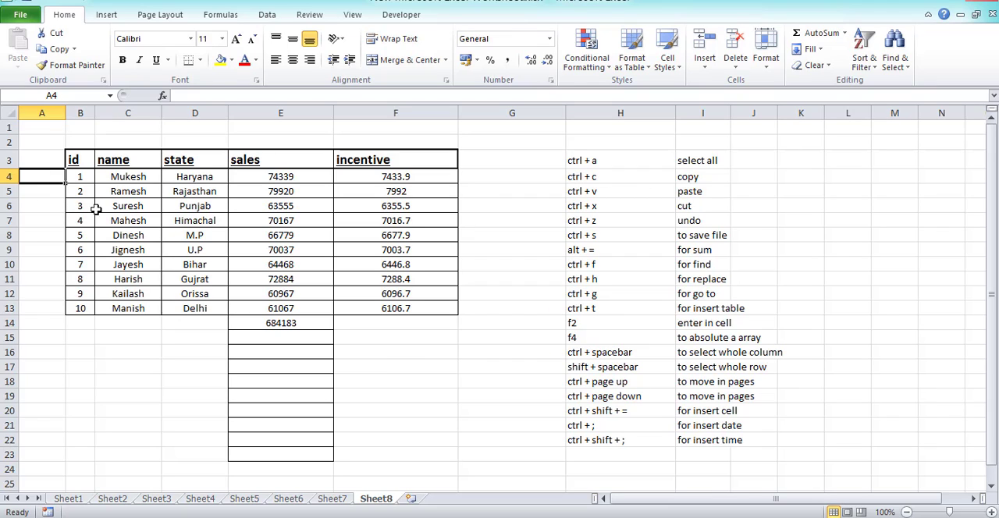
pyautogui.hotkey('ctrl', 'shift', '+')
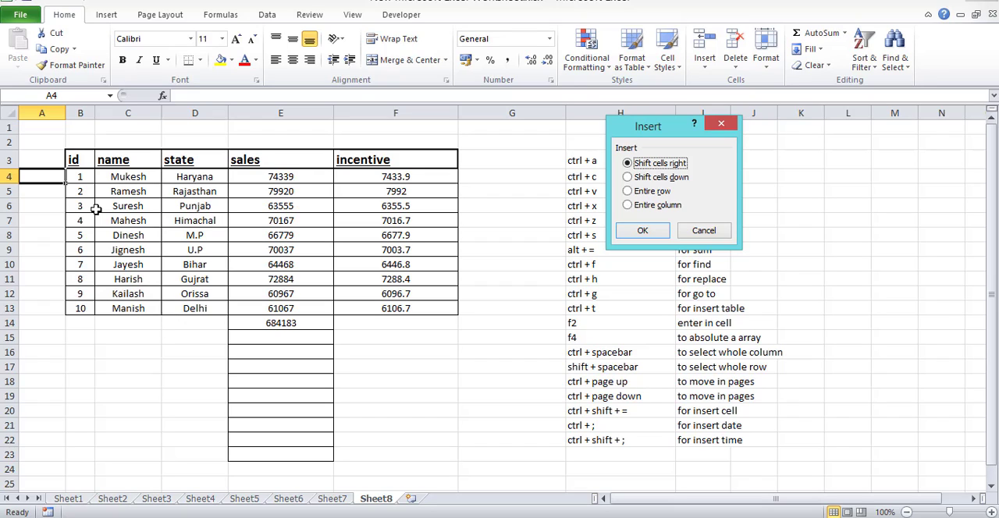
pyautogui.press('Return')
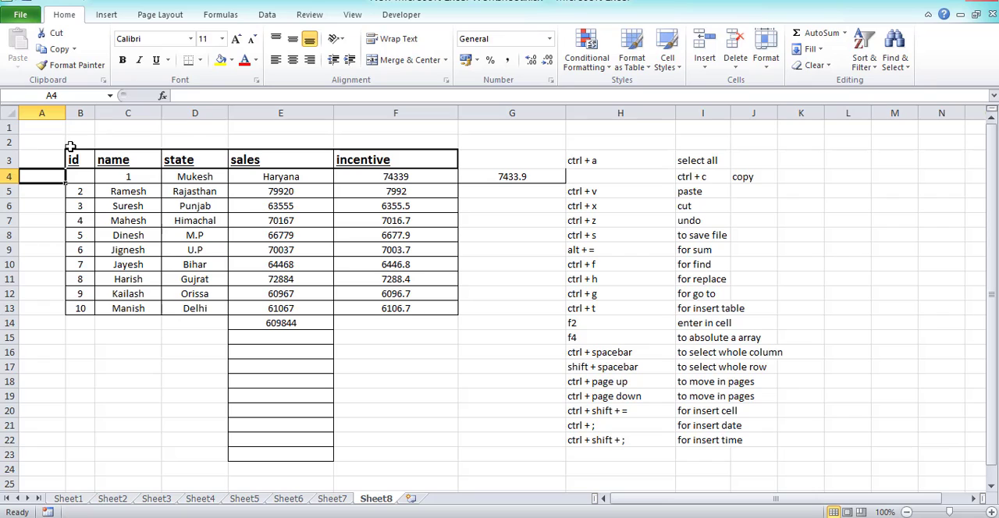
# Highlight the shifted entries in C4:G5, and undo the cell insertion at A4.
pyautogui.click(78, 180)
pyautogui.moveTo(133, 181); pyautogui.dragTo(66, 187)
pyautogui.moveTo(126, 180); pyautogui.dragTo(566, 190)
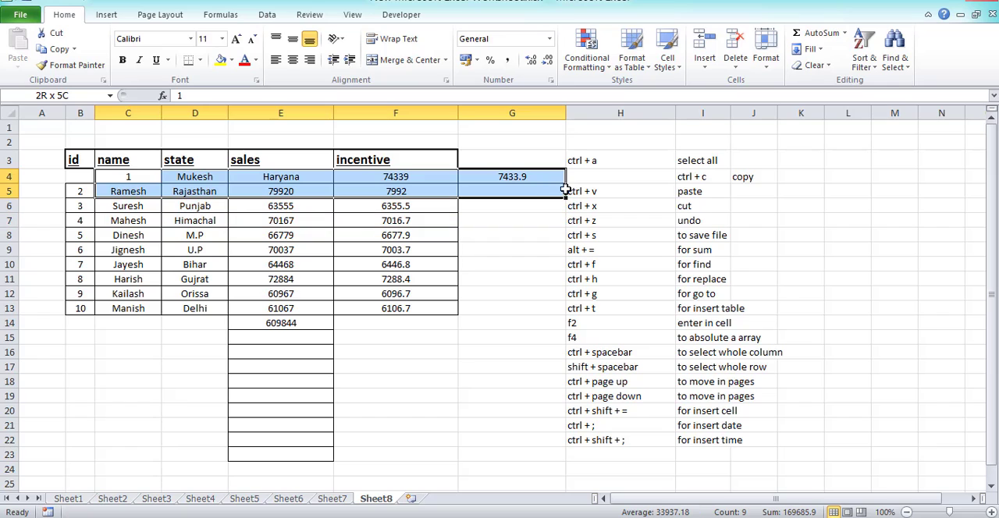
pyautogui.click(43, 176)
pyautogui.click(81, 177)
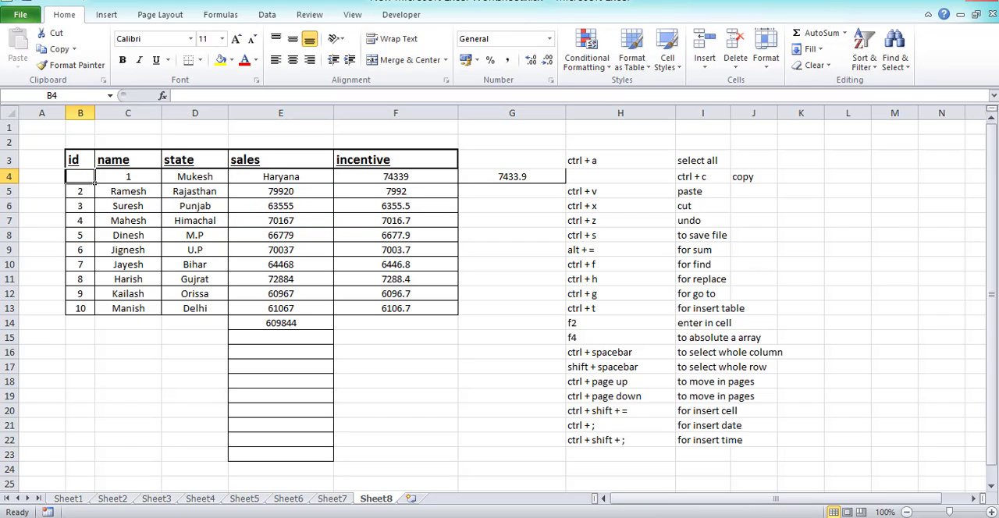
pyautogui.hotkey('ctrl', 'z')
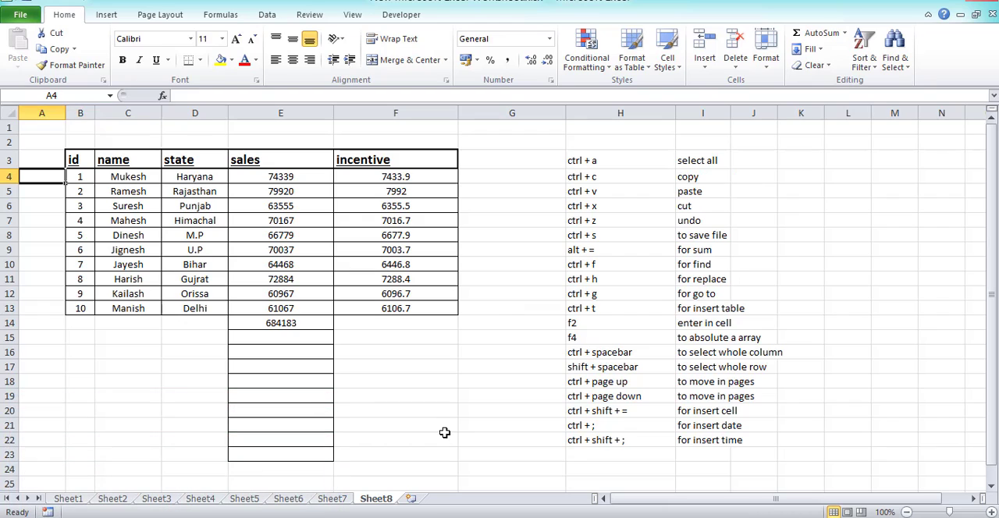
# Insert the current date, 04-11-2020, as a fixed value in cell C17.
pyautogui.click(617, 426)
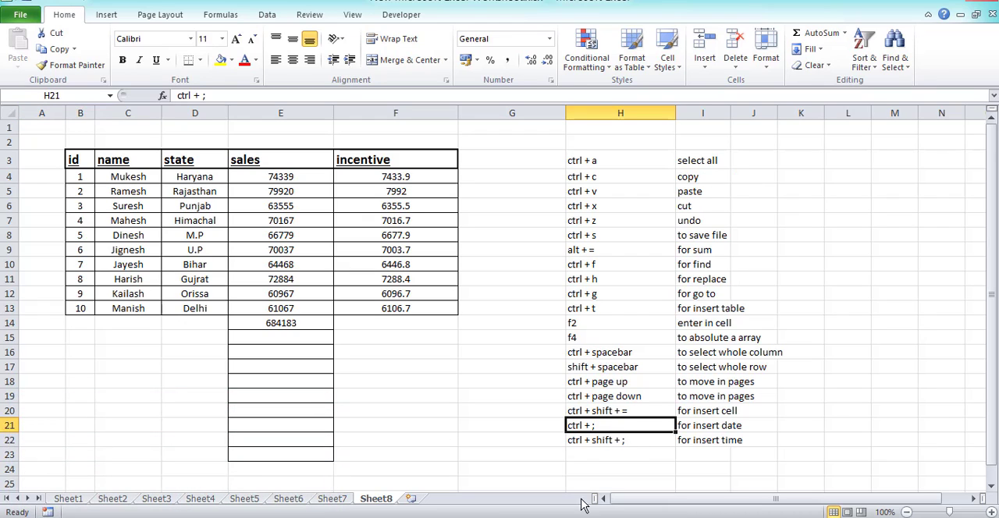
pyautogui.click(117, 365)
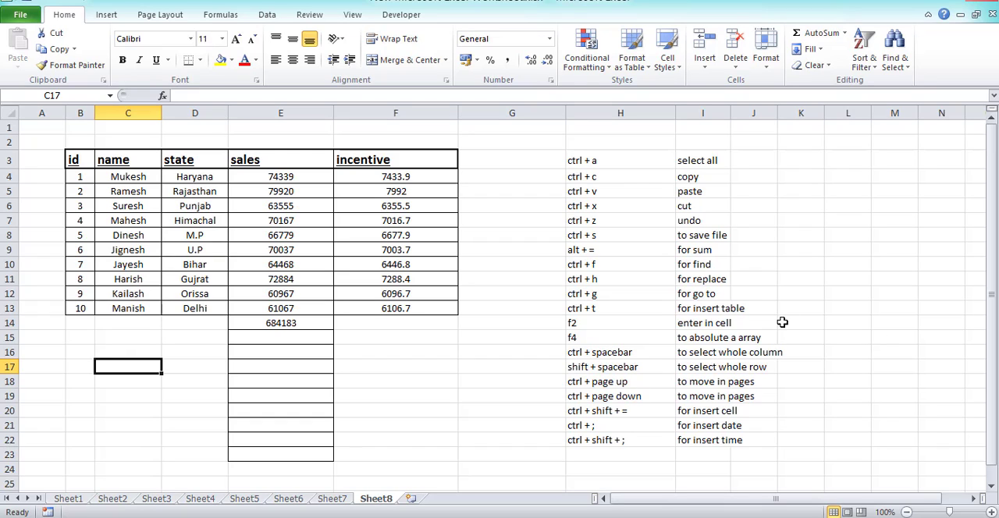
pyautogui.hotkey('ctrl', ';')
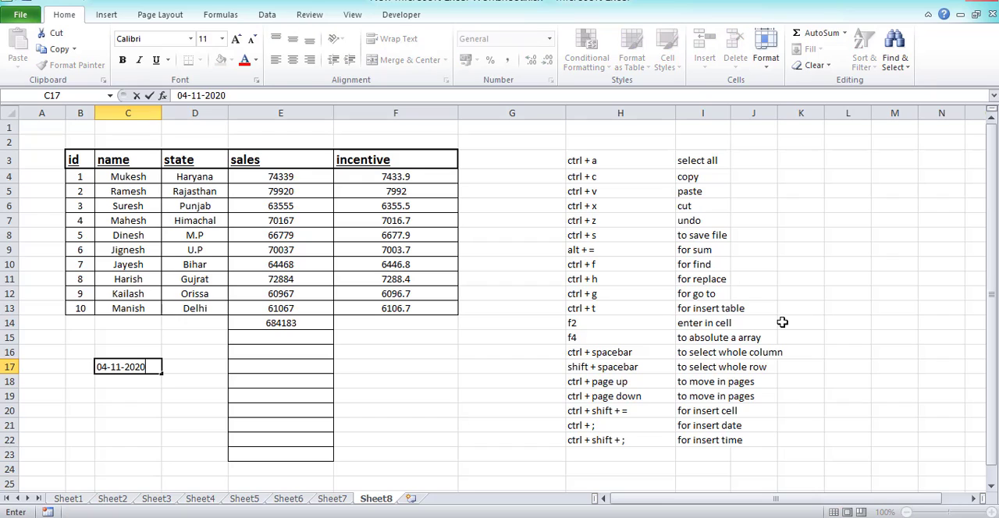
pyautogui.press('Return')
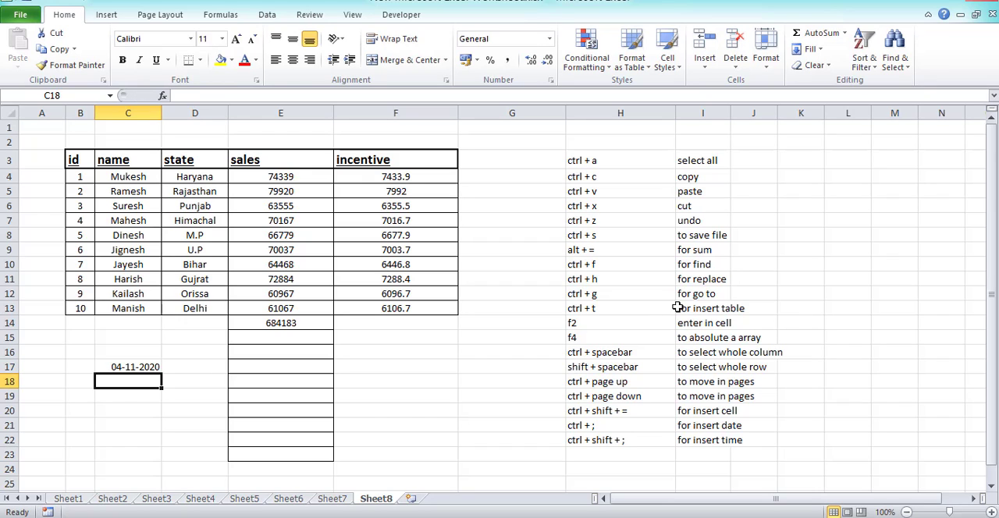
pyautogui.click(153, 366)
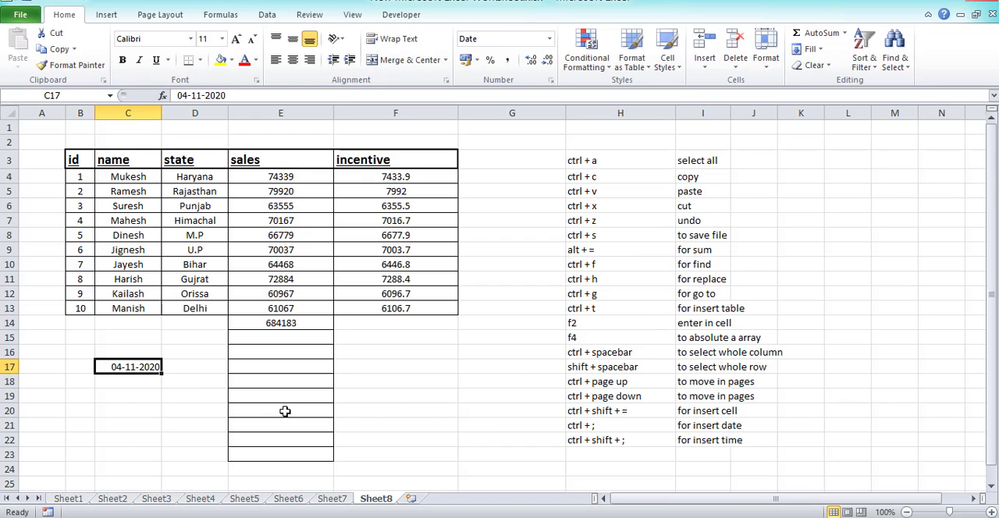
# Insert the current time, 14:35, as a fixed value in cell C18.
pyautogui.click(625, 442)
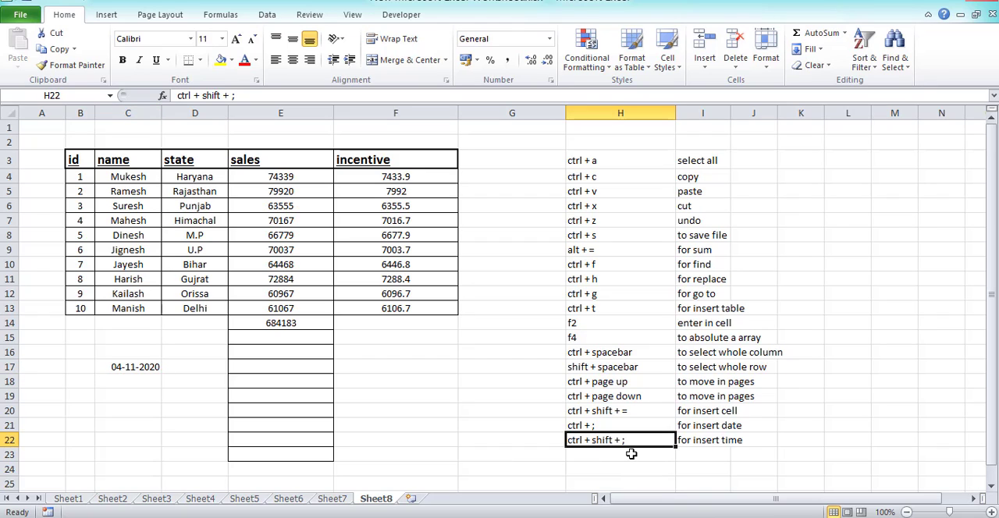
pyautogui.click(147, 380)
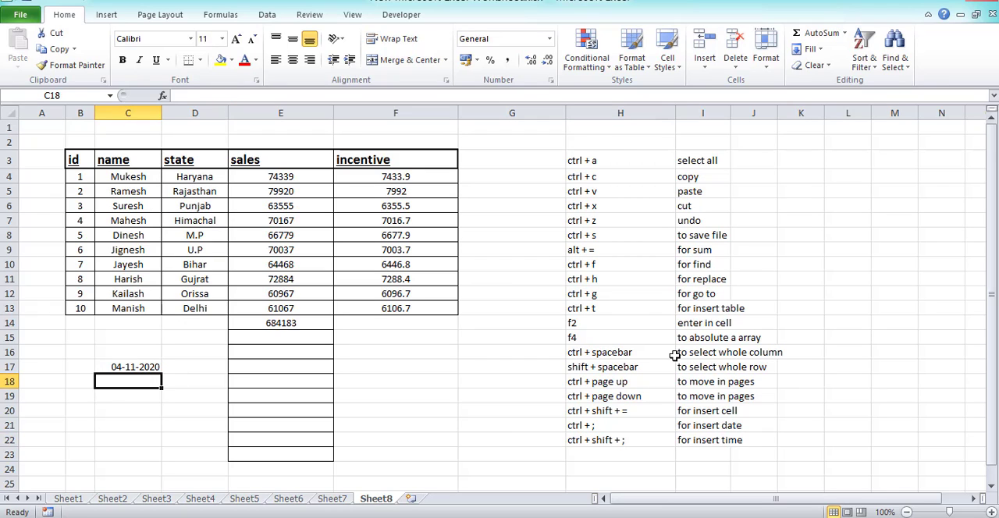
pyautogui.hotkey('ctrl', 'shift', ';')
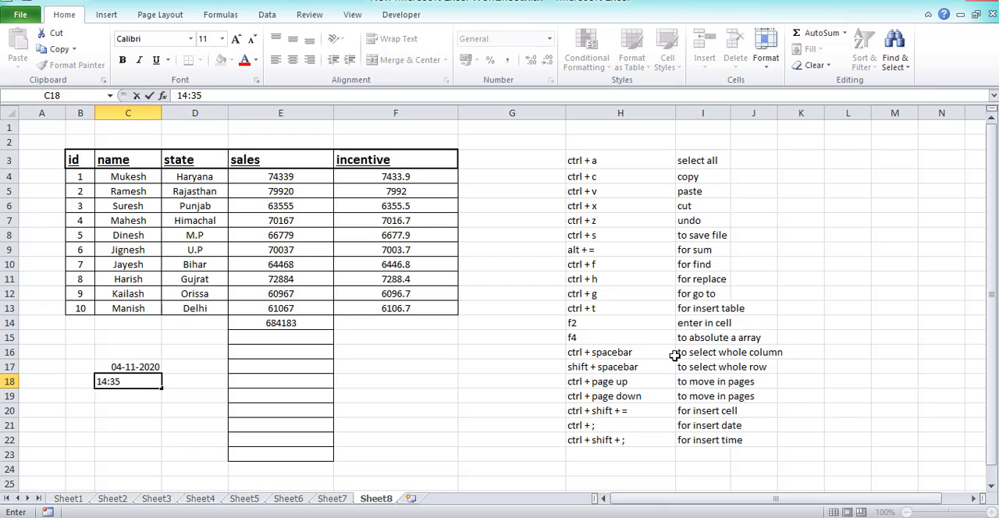
pyautogui.press('Return')
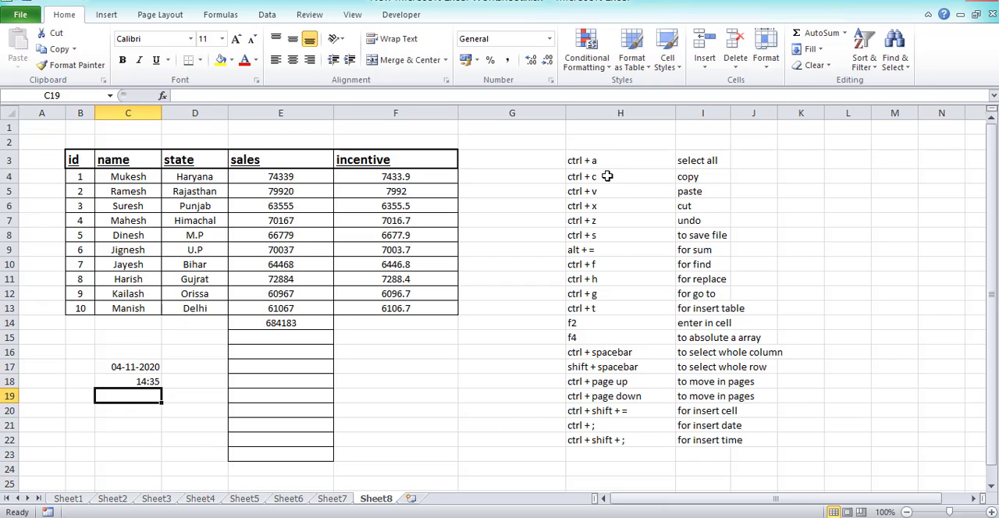
# Highlight the full list of shortcuts in H3:H22.
pyautogui.moveTo(607, 162); pyautogui.dragTo(636, 436)
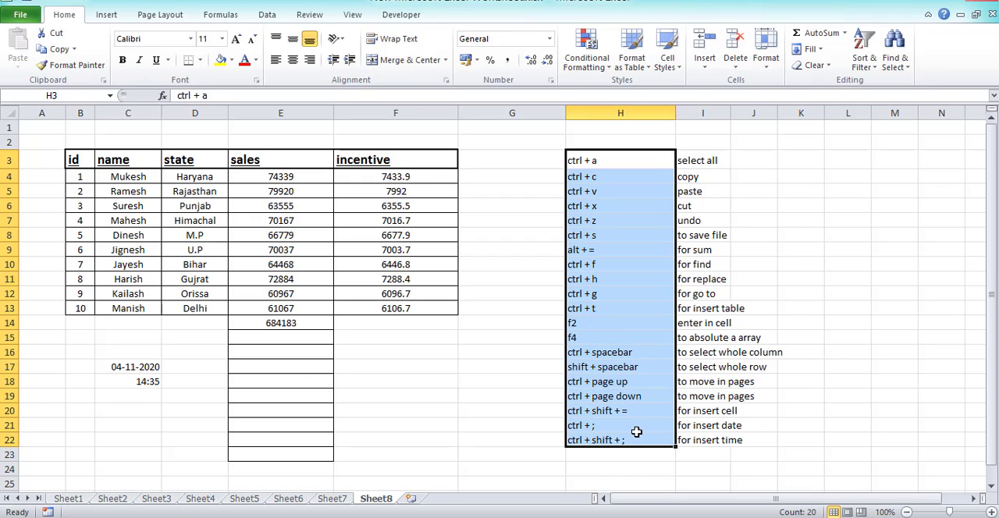